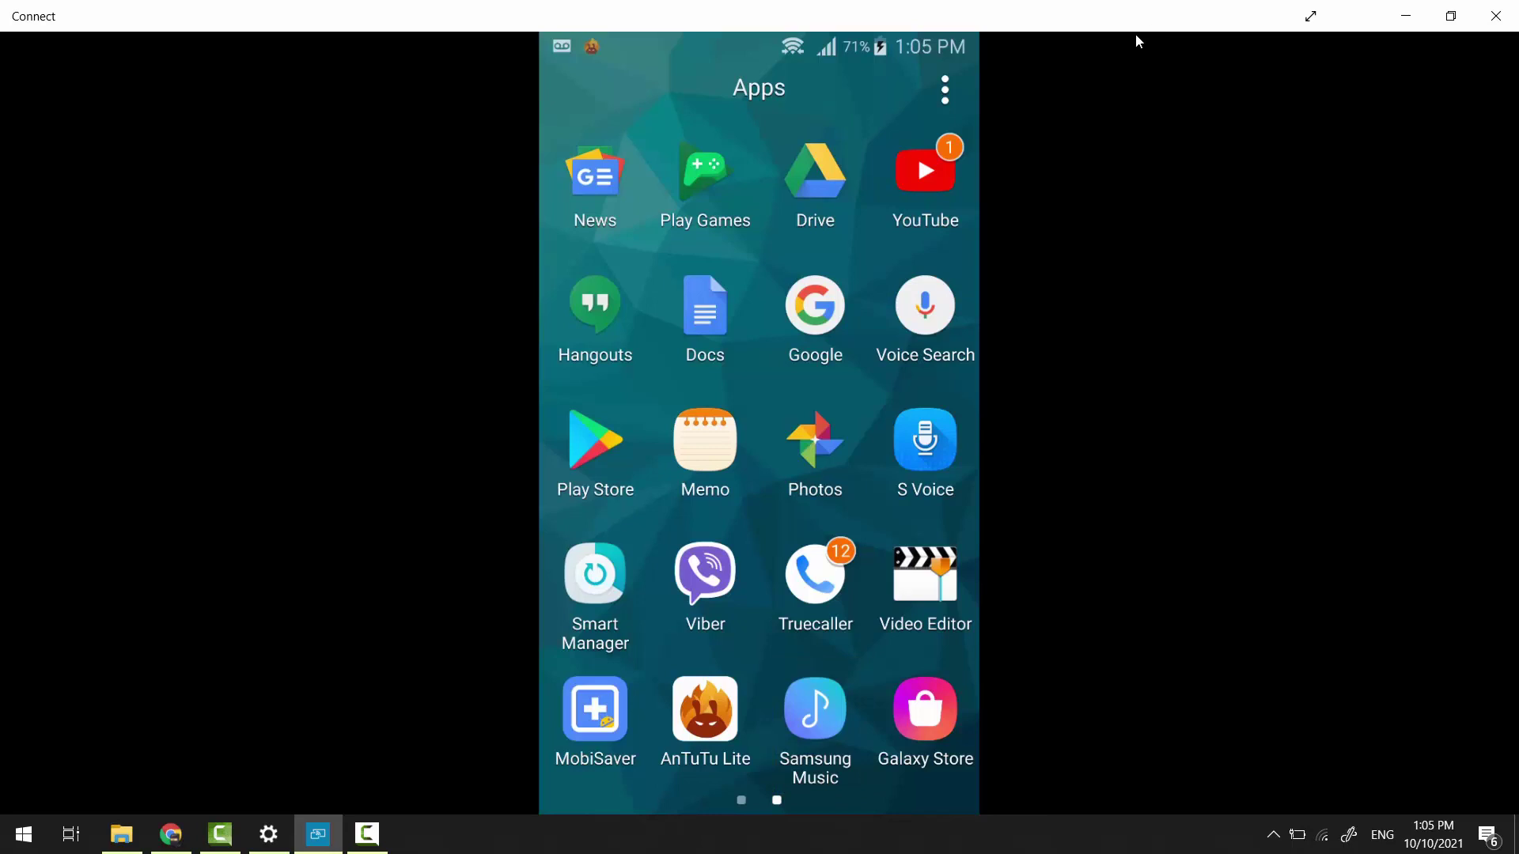
# In Google Play Apps, search 'samsung music' and open the Samsung Music app page.
pyautogui.click(170, 835)
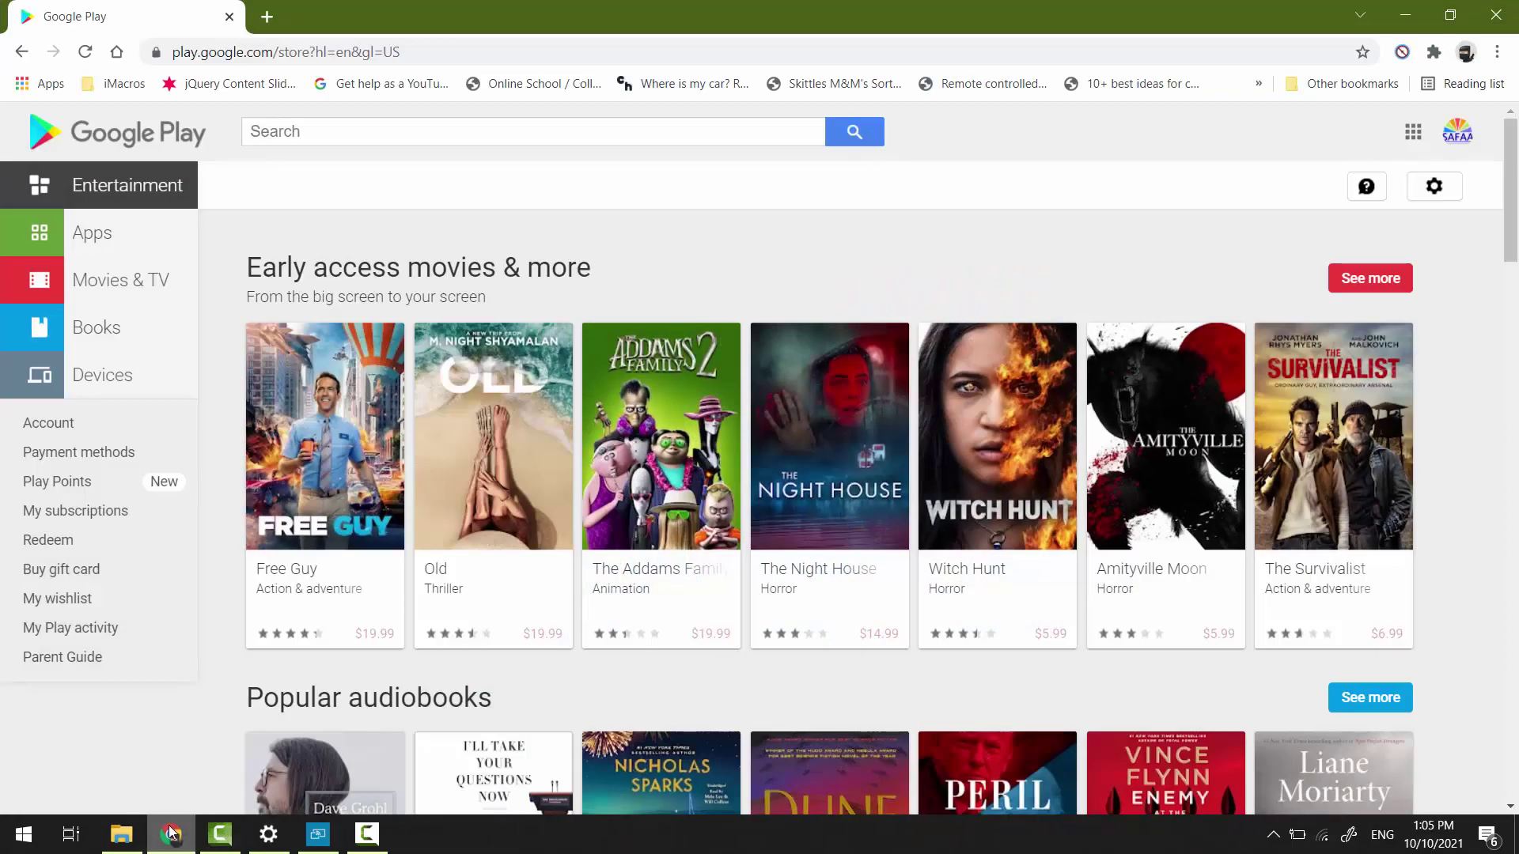
pyautogui.click(112, 229)
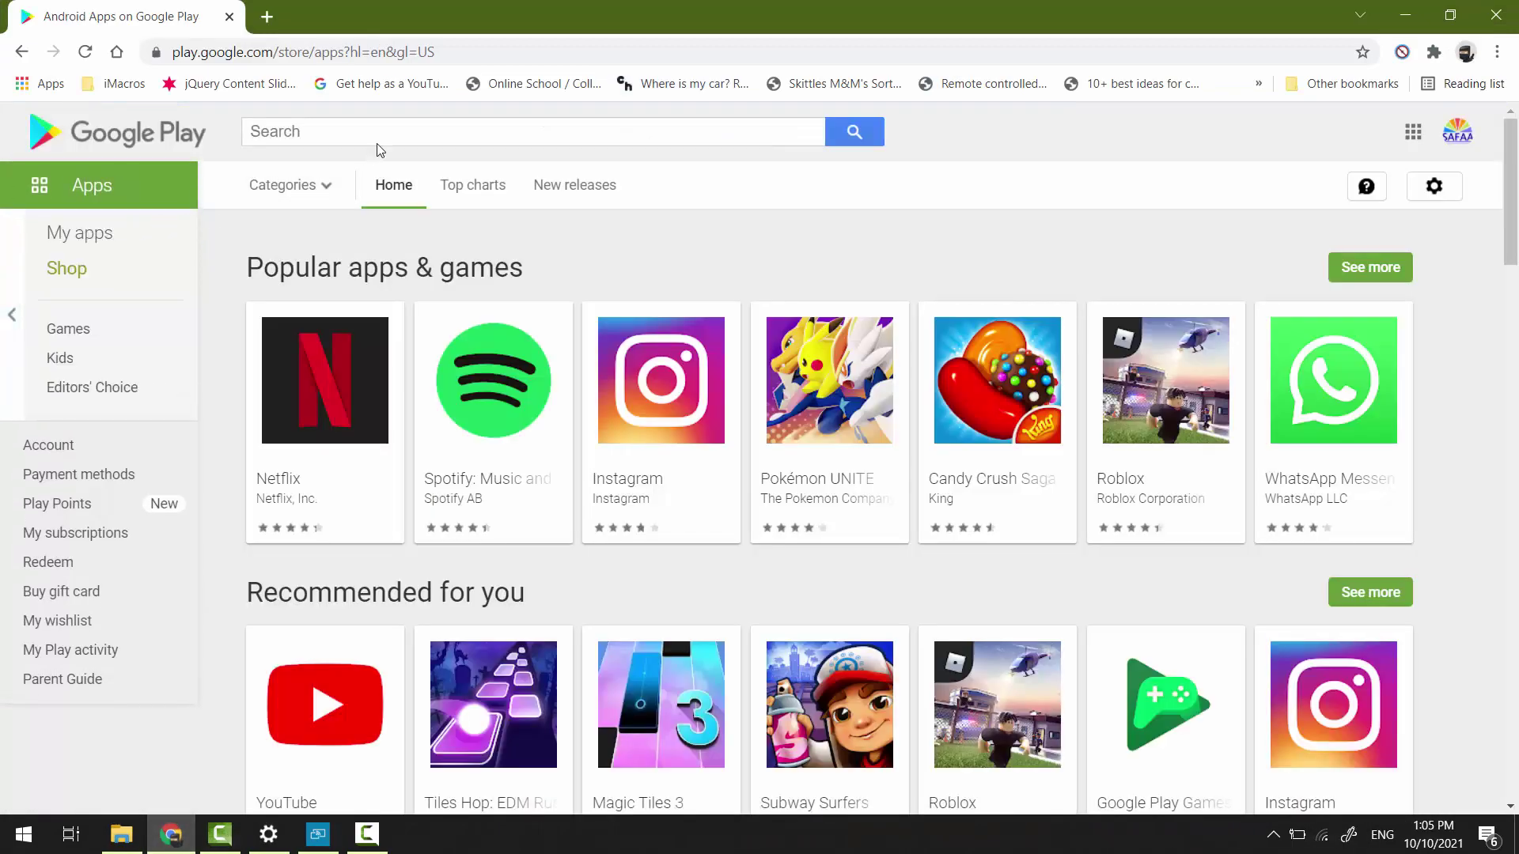
pyautogui.click(387, 132)
pyautogui.write('samsung')
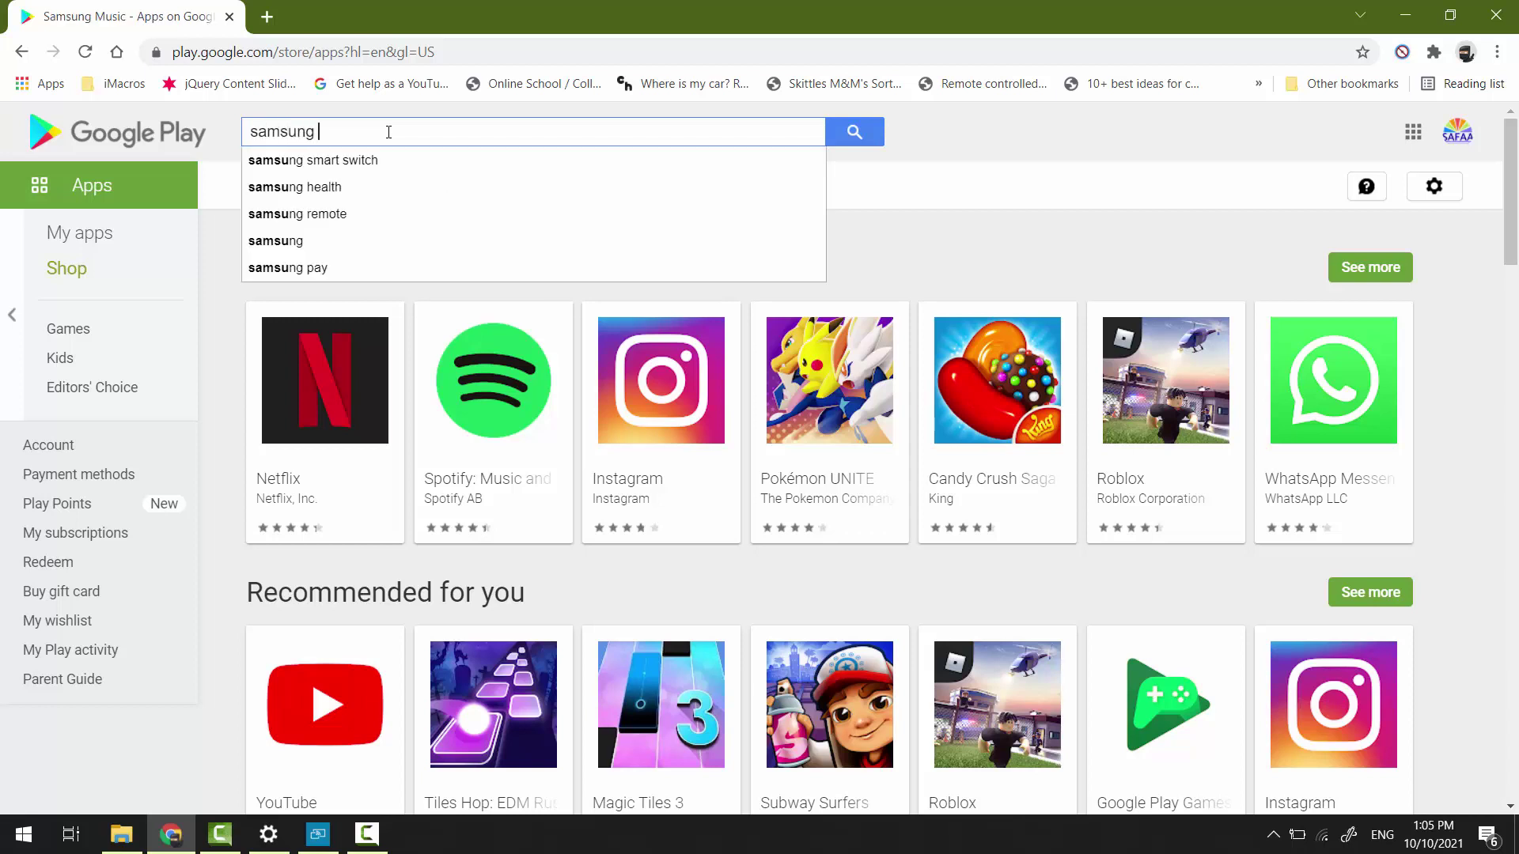
pyautogui.write('  music')
pyautogui.press('Return')
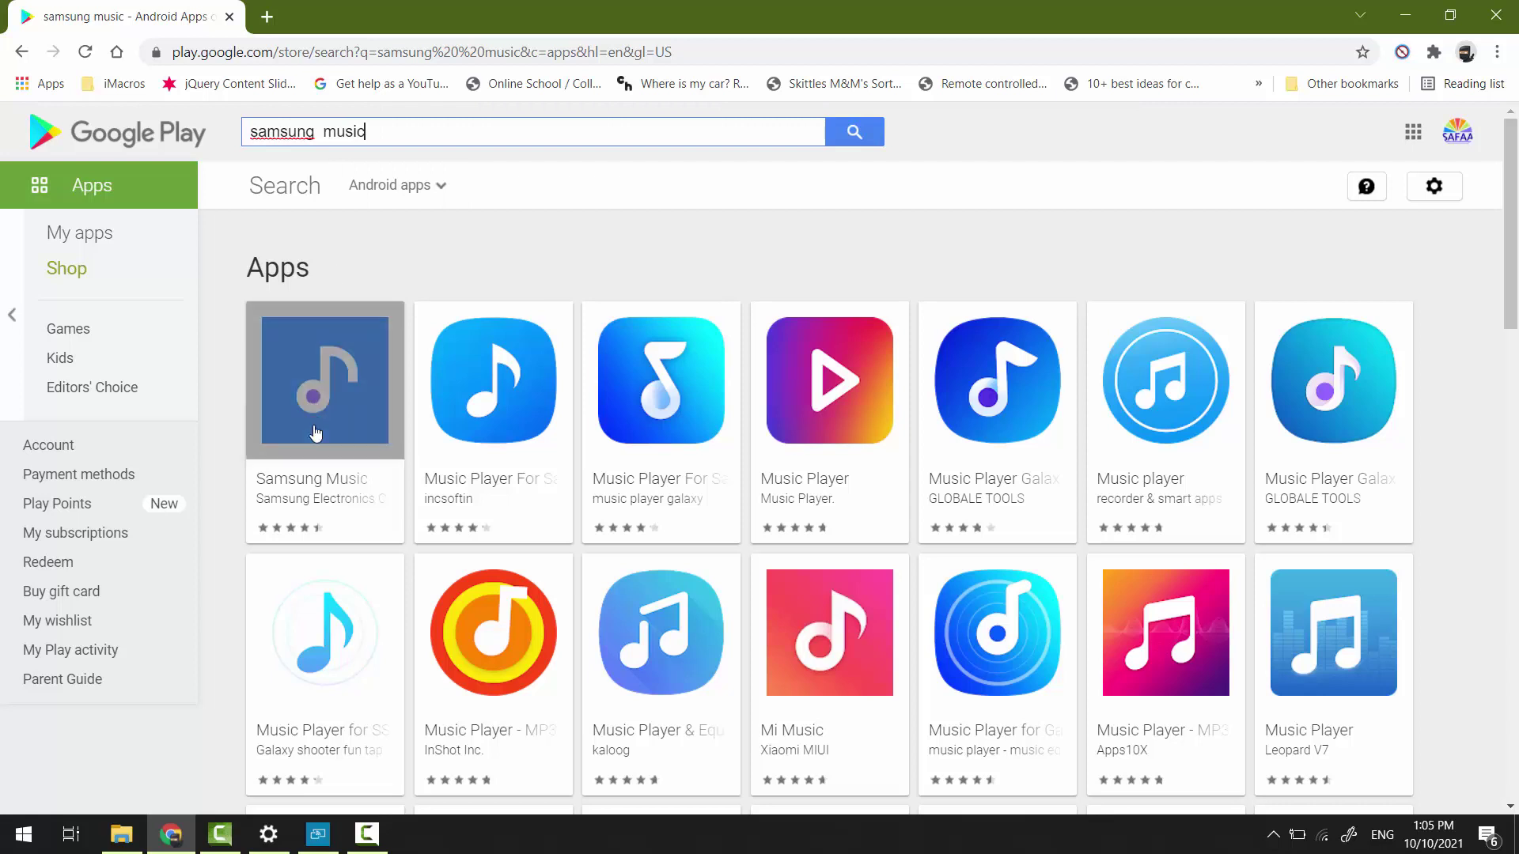
pyautogui.click(309, 480)
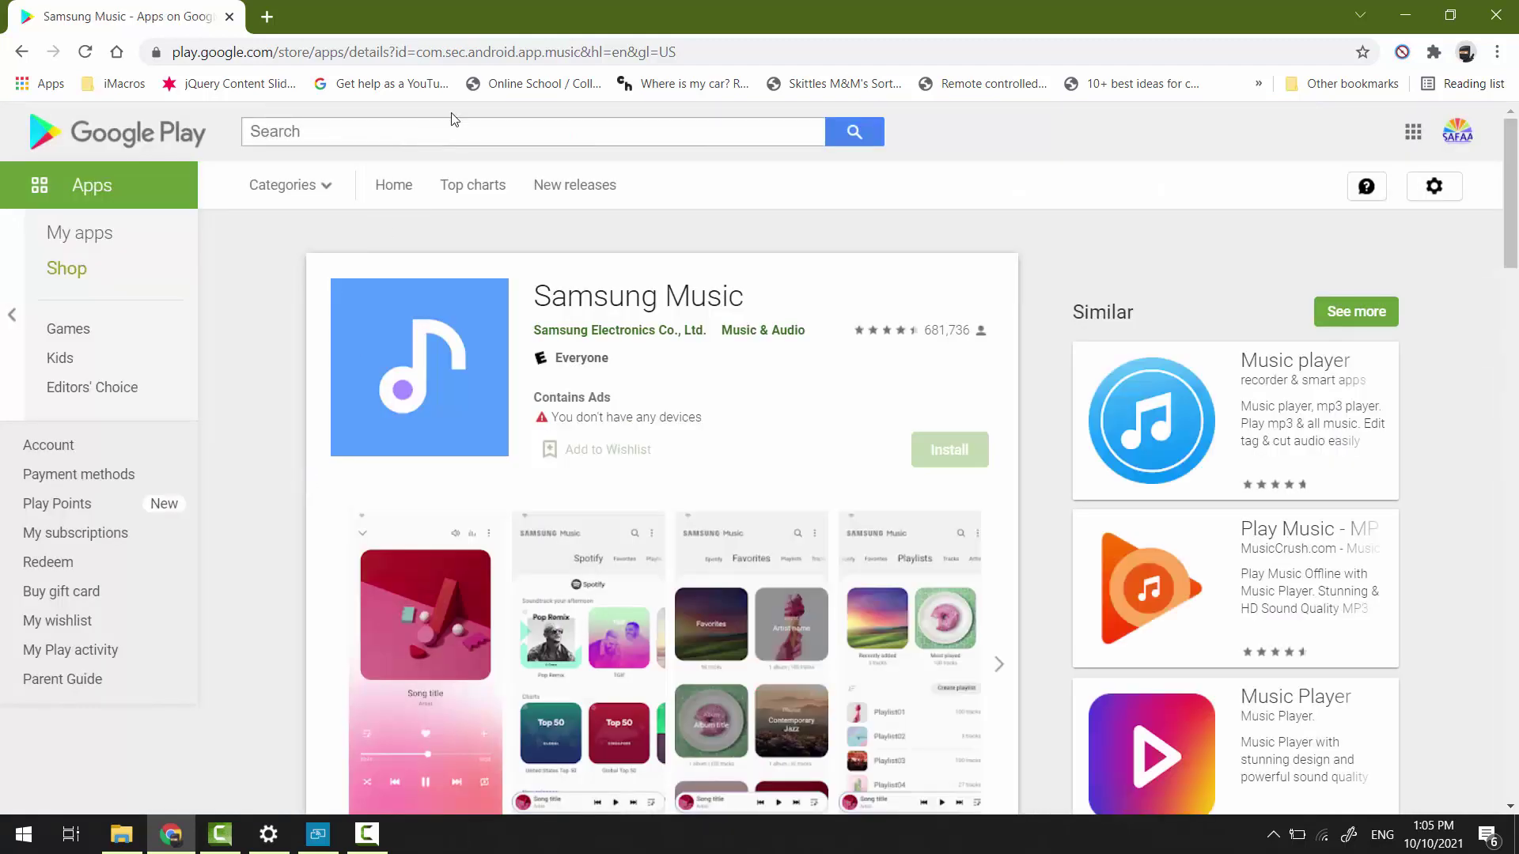
# Copy the package name com.sec.android.app.music from the page address.
pyautogui.doubleClick(439, 51)
pyautogui.moveTo(461, 50); pyautogui.dragTo(625, 57)
pyautogui.rightClick(616, 62)
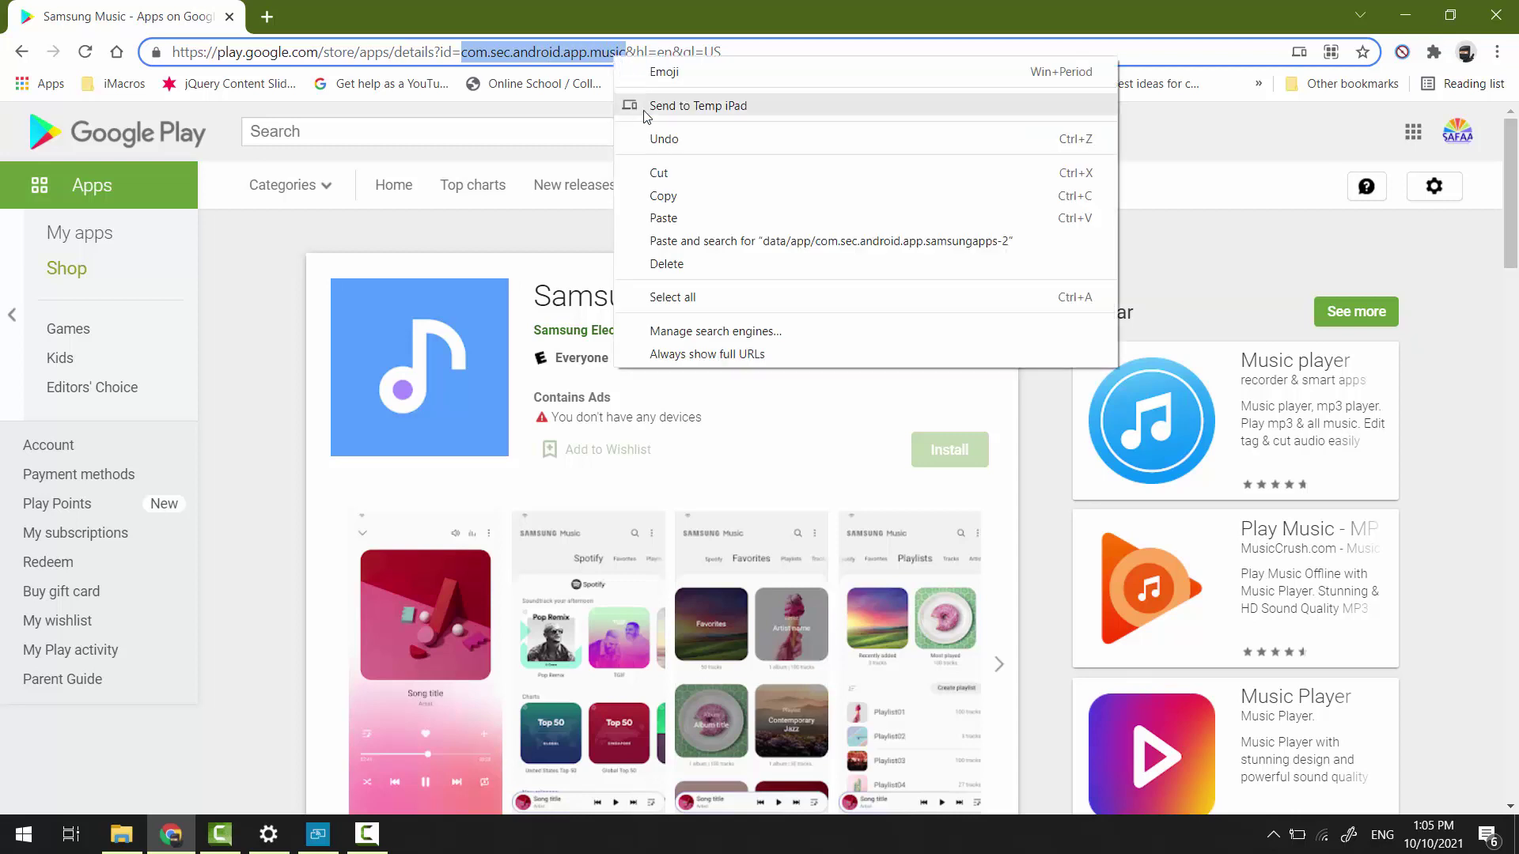
pyautogui.click(669, 200)
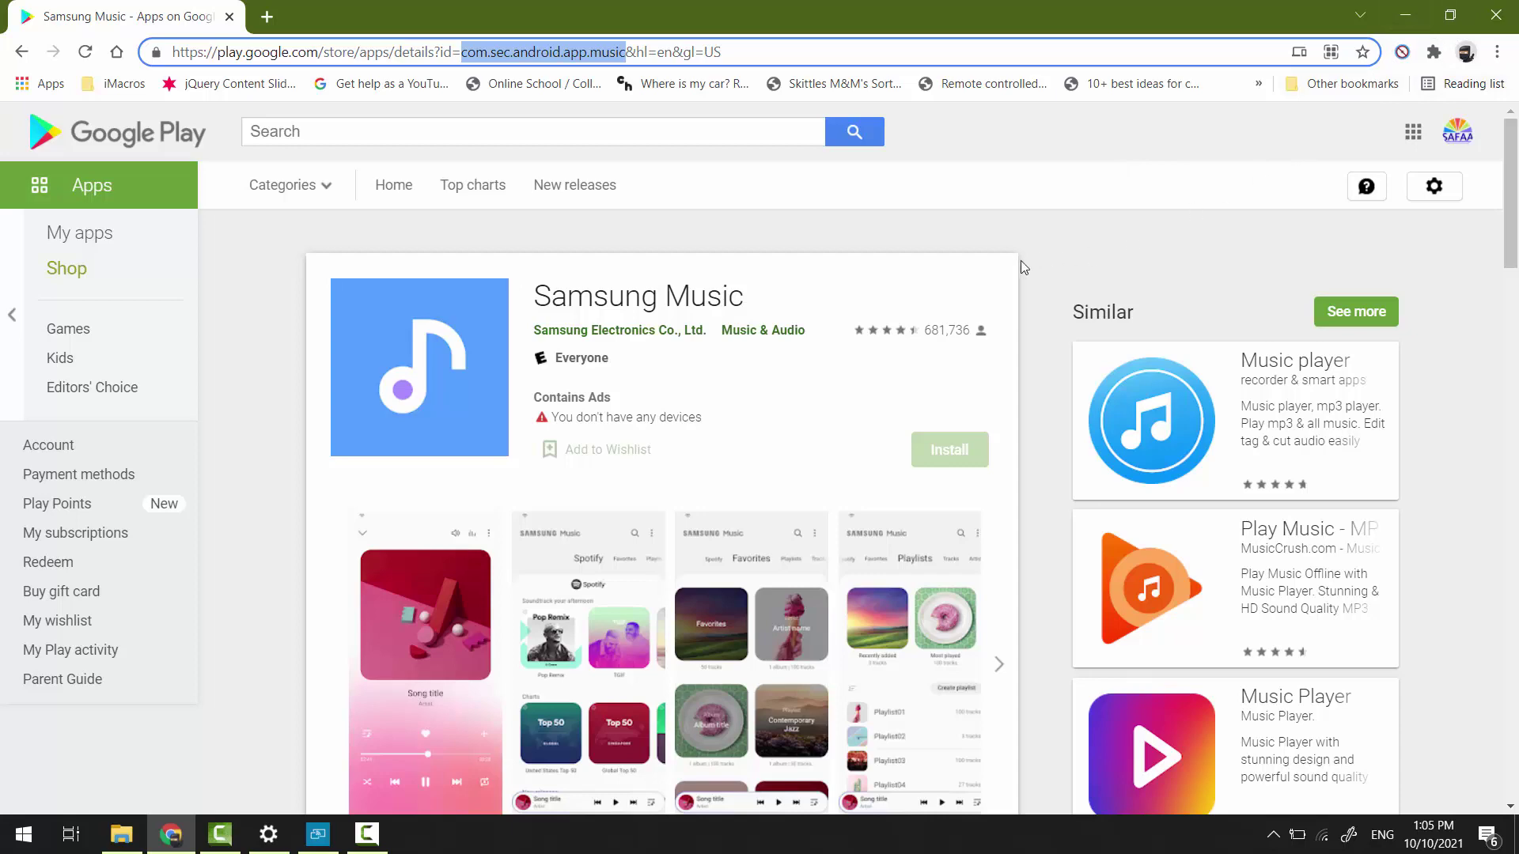
# Launch Command Prompt as administrator and run adb devices to list the attached phone.
pyautogui.press('super')
pyautogui.write('cmd')
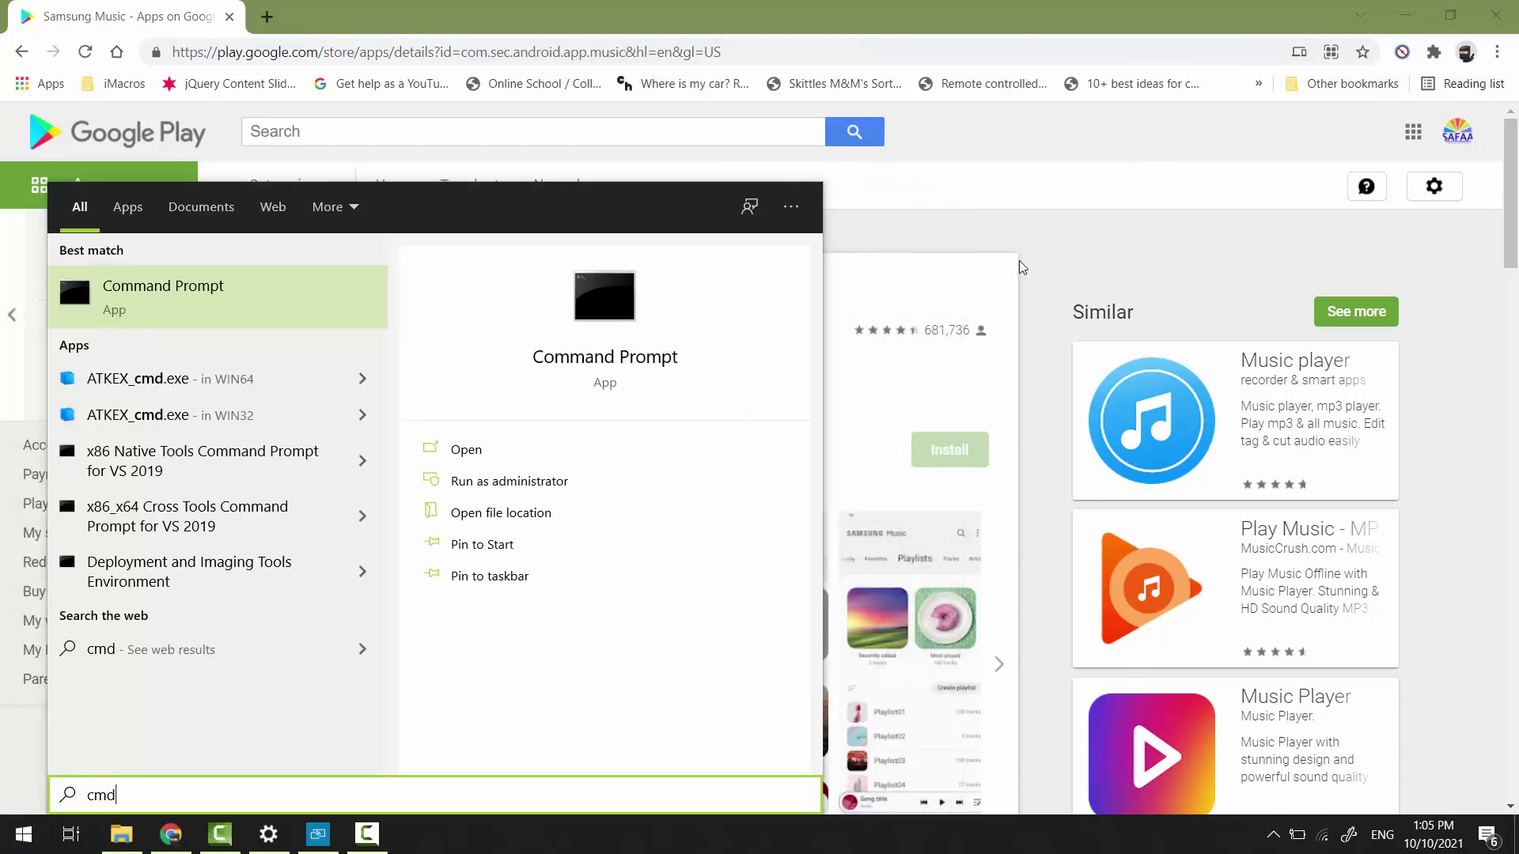
pyautogui.click(632, 483)
pyautogui.write('adb')
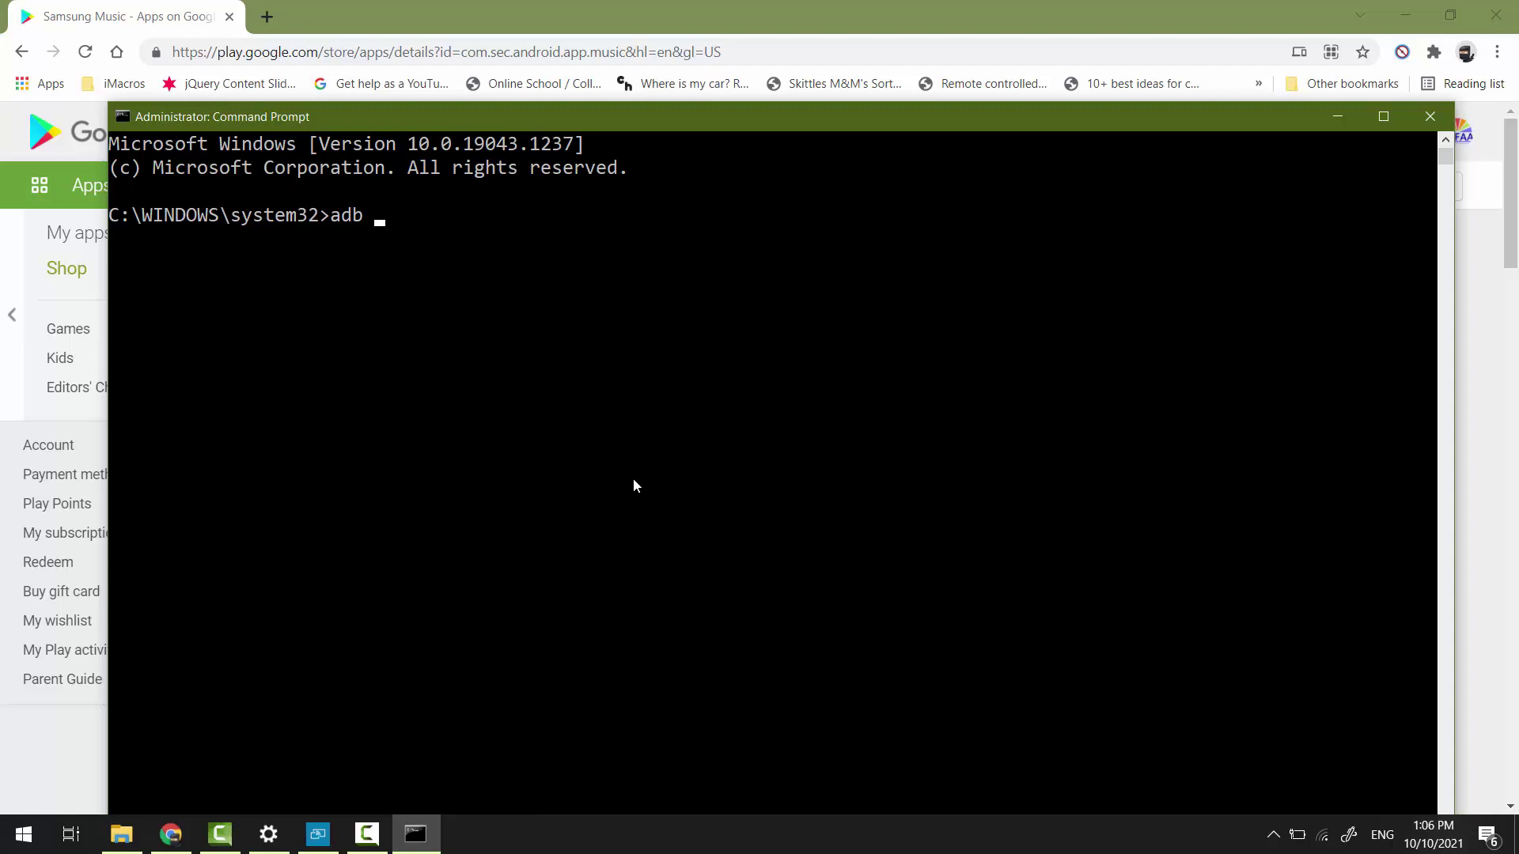
pyautogui.write('devices')
pyautogui.press('Return')
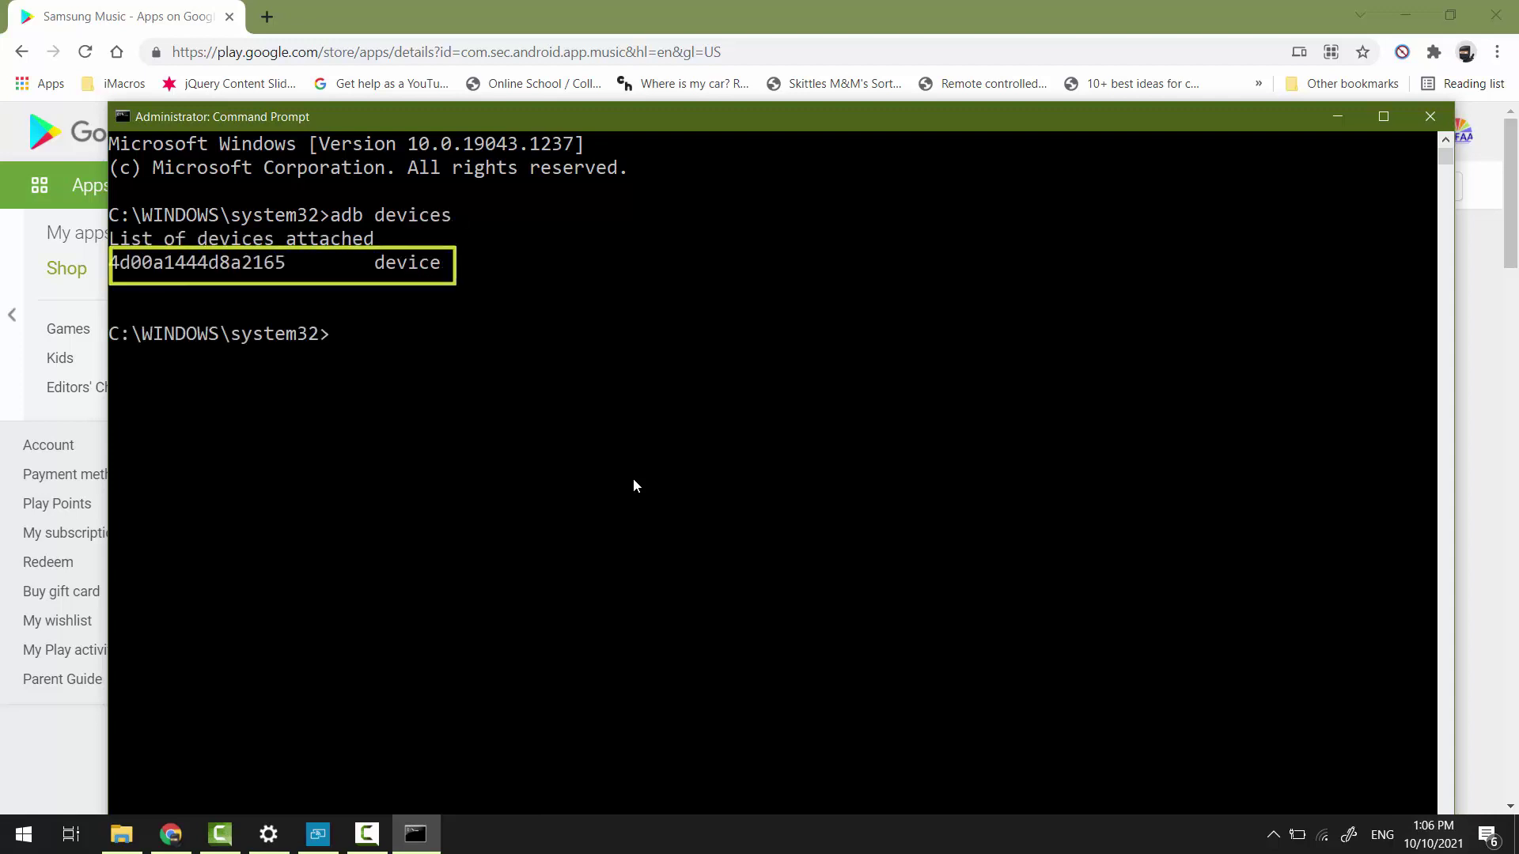
# Start adb shell and enter 'pm uninstall --user 0 com.sec.android.app.music' without running it.
pyautogui.write('a')
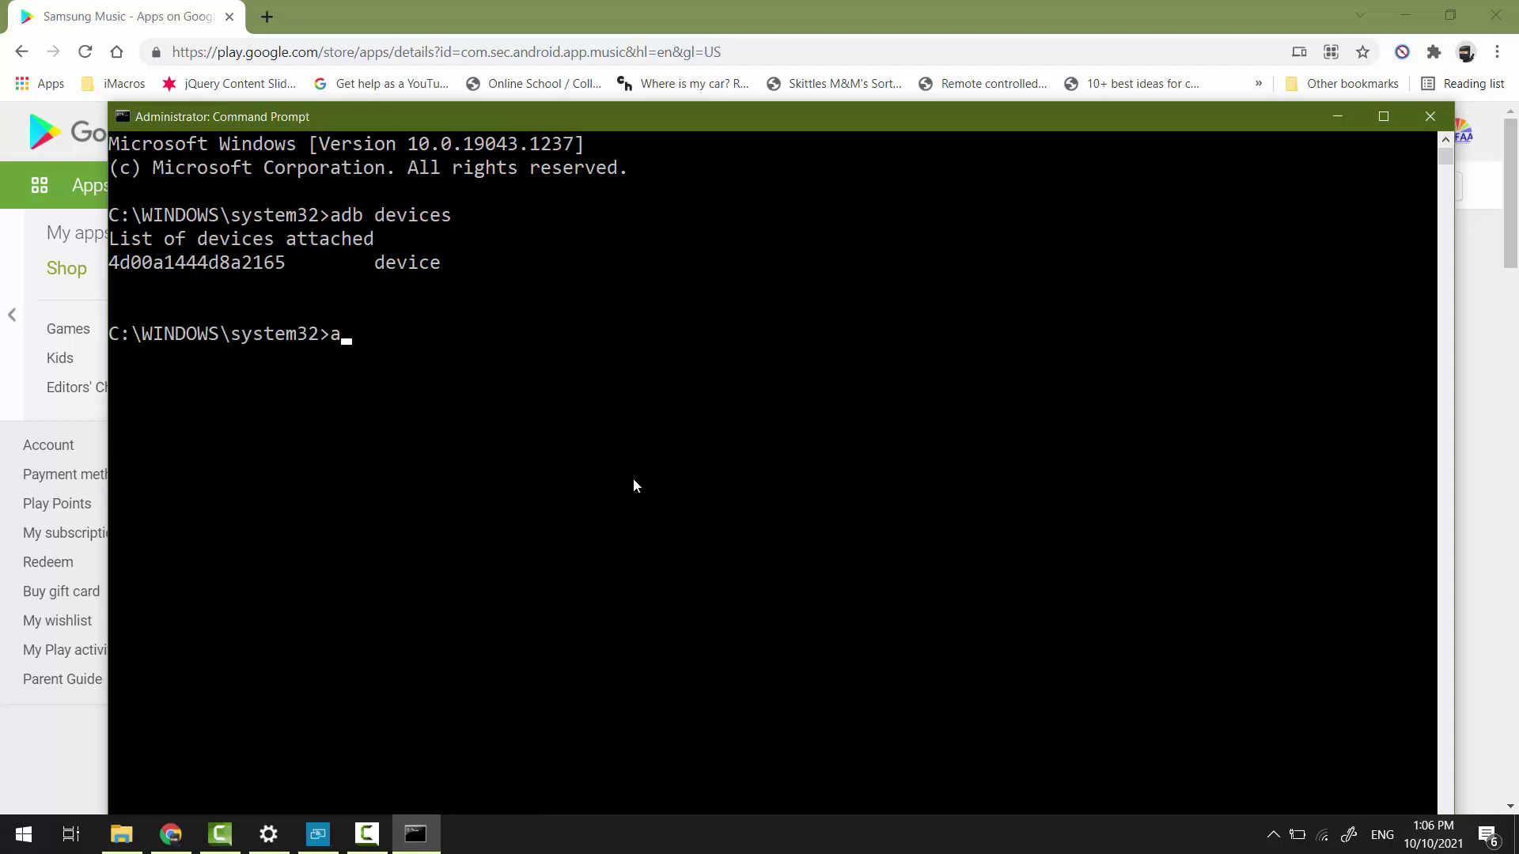
pyautogui.write('db shell')
pyautogui.press('Return')
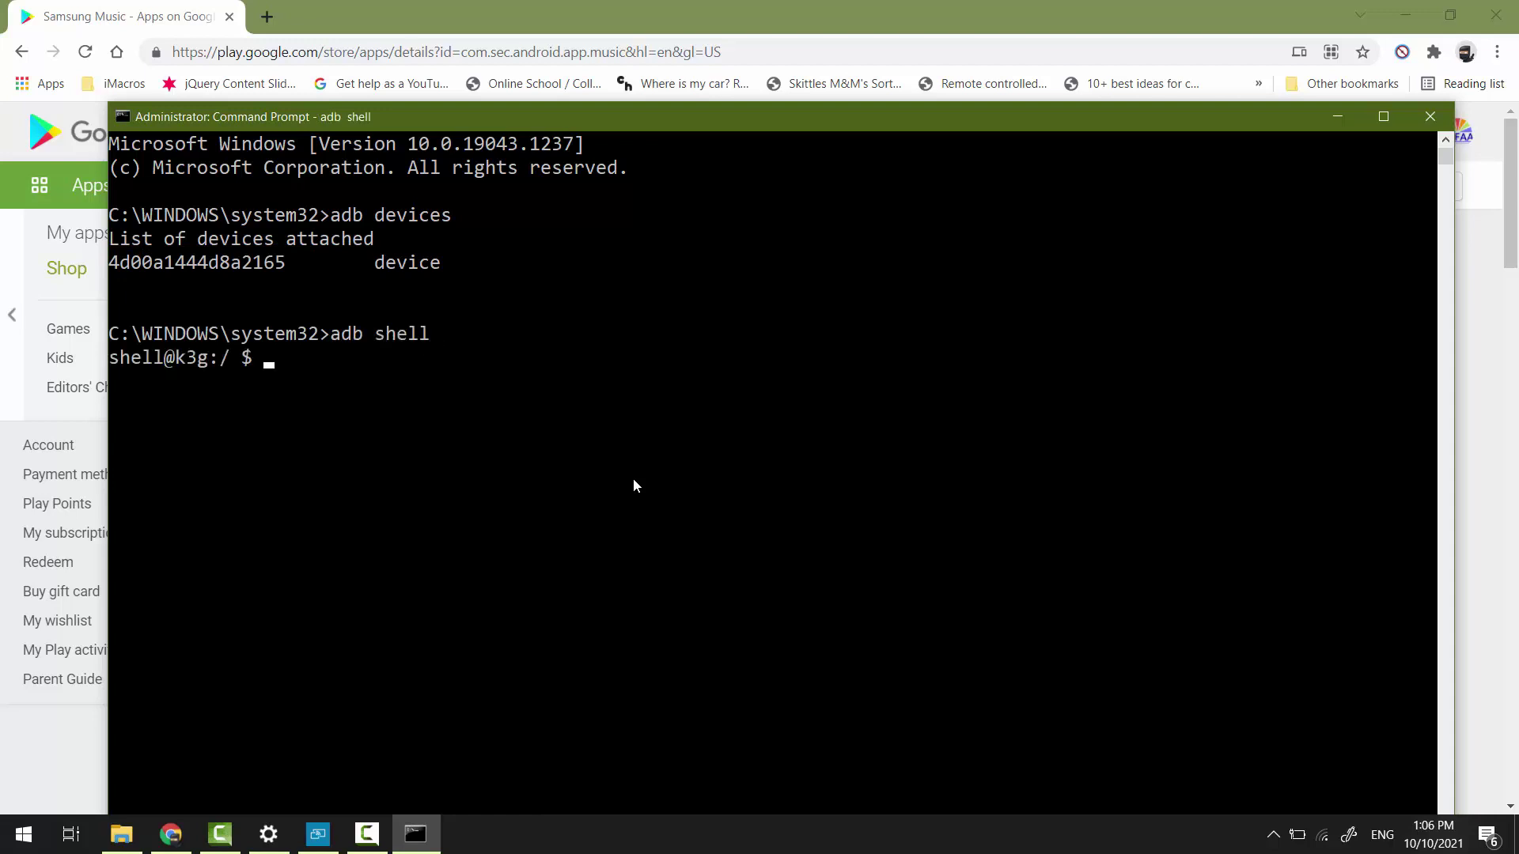
pyautogui.write('pm uninstall --user 0')
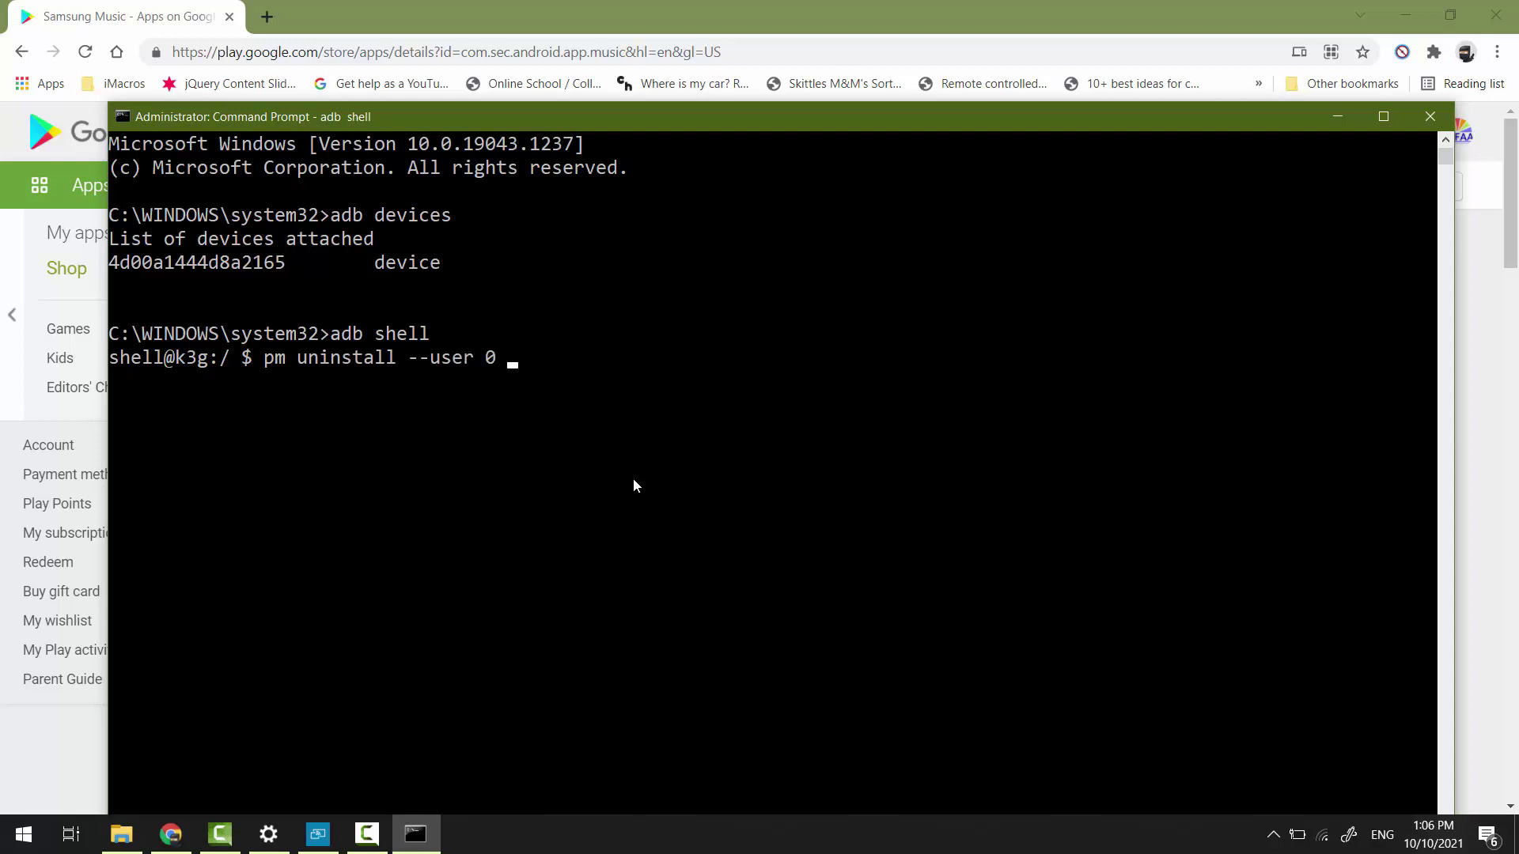
pyautogui.hotkey('ctrl', 'v')
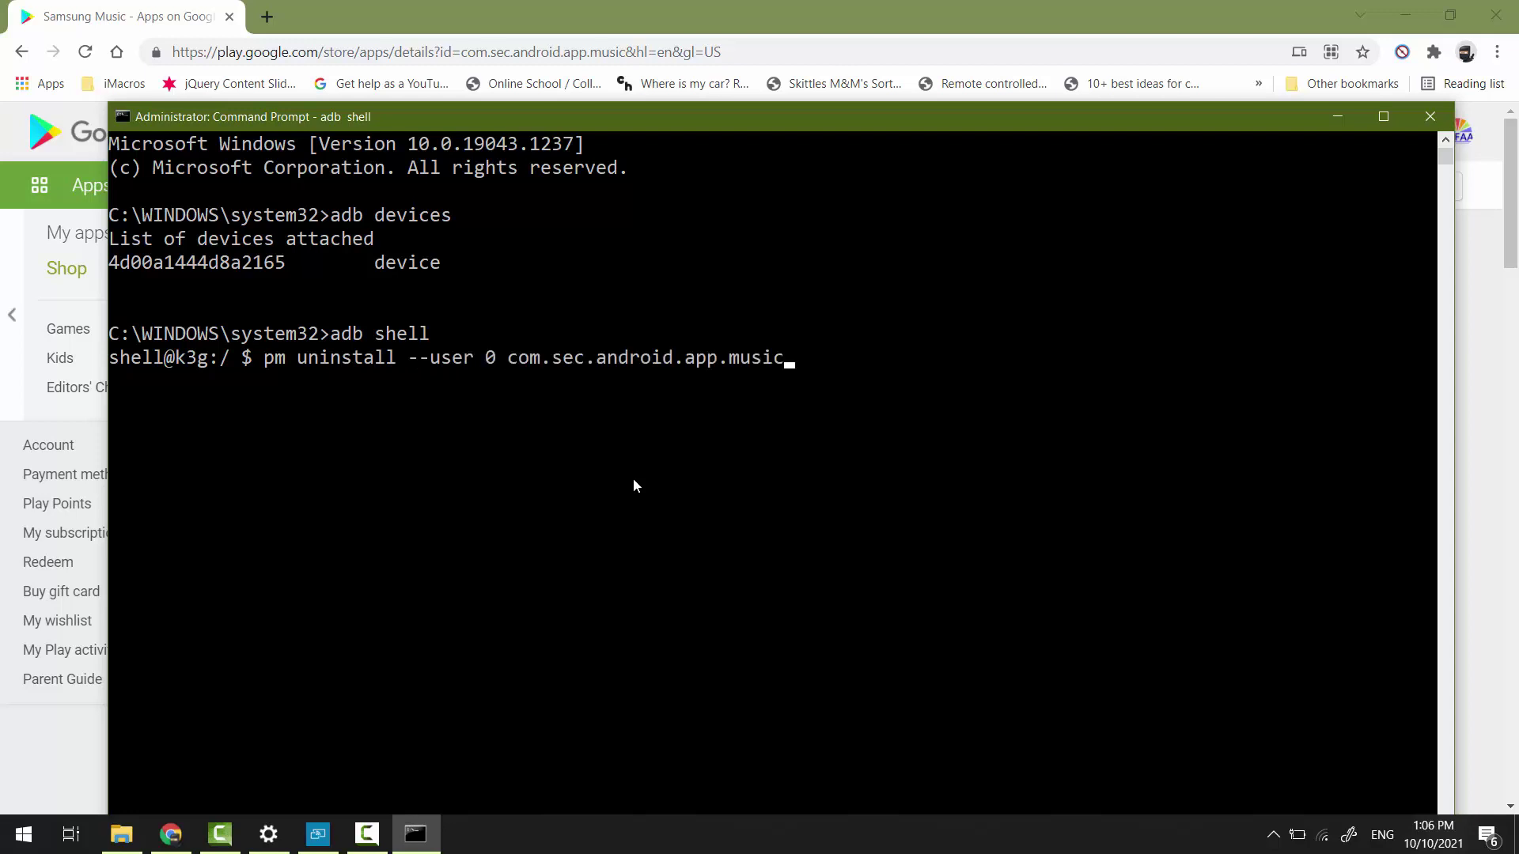
pyautogui.click(319, 836)
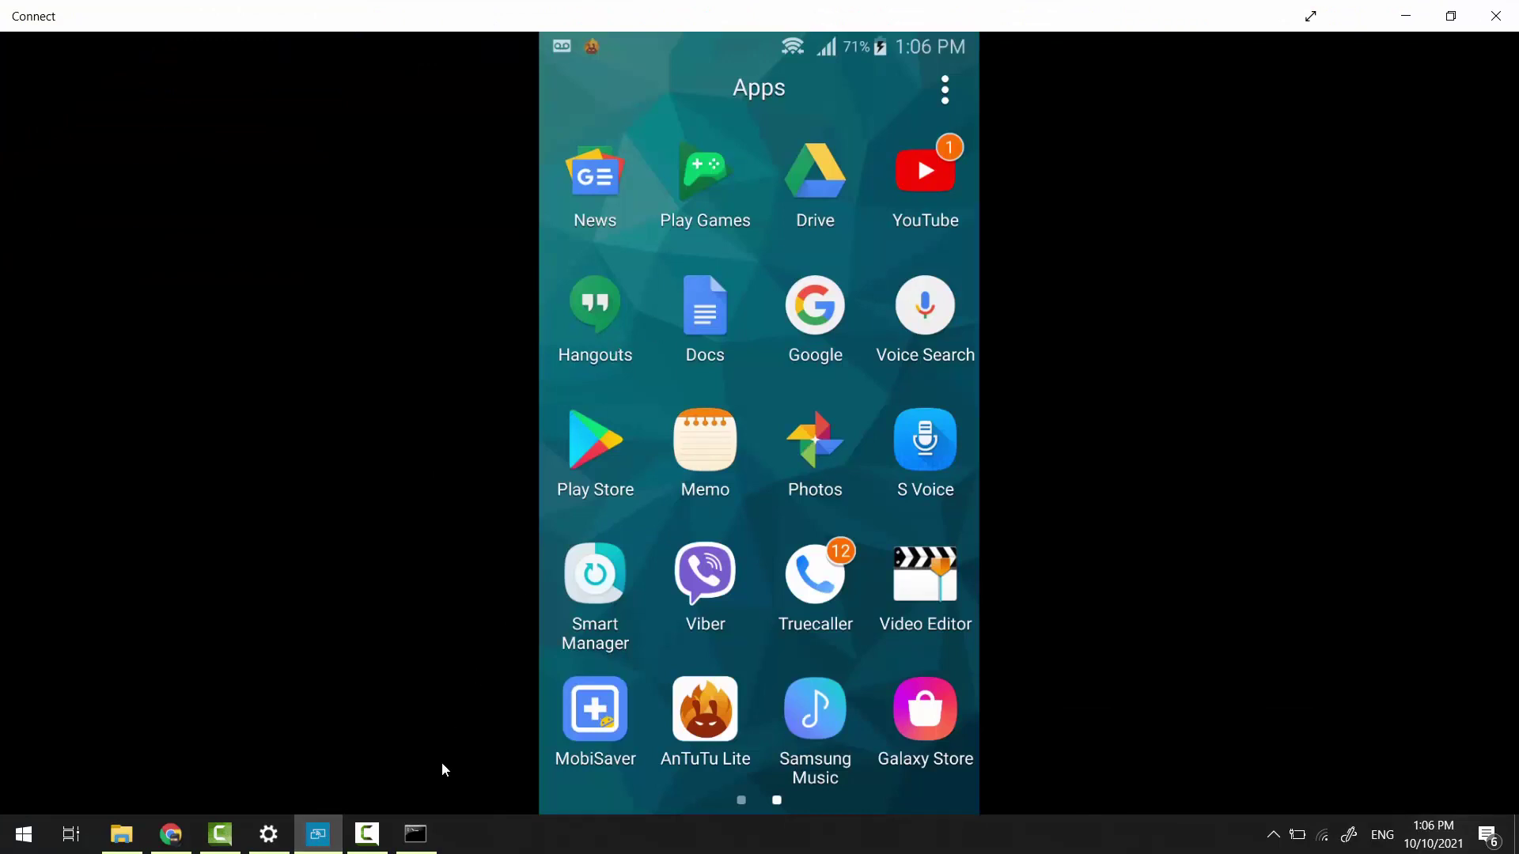
# Run the Samsung Music uninstall and confirm Application manager lists it as Not installed.
pyautogui.click(415, 834)
pyautogui.moveTo(660, 117)
pyautogui.mouseDown()
pyautogui.moveTo(501, 433)
pyautogui.moveTo(561, 479)
pyautogui.moveTo(846, 94)
pyautogui.moveTo(851, 543)
pyautogui.moveTo(685, 140)
pyautogui.moveTo(653, 138)
pyautogui.mouseUp()
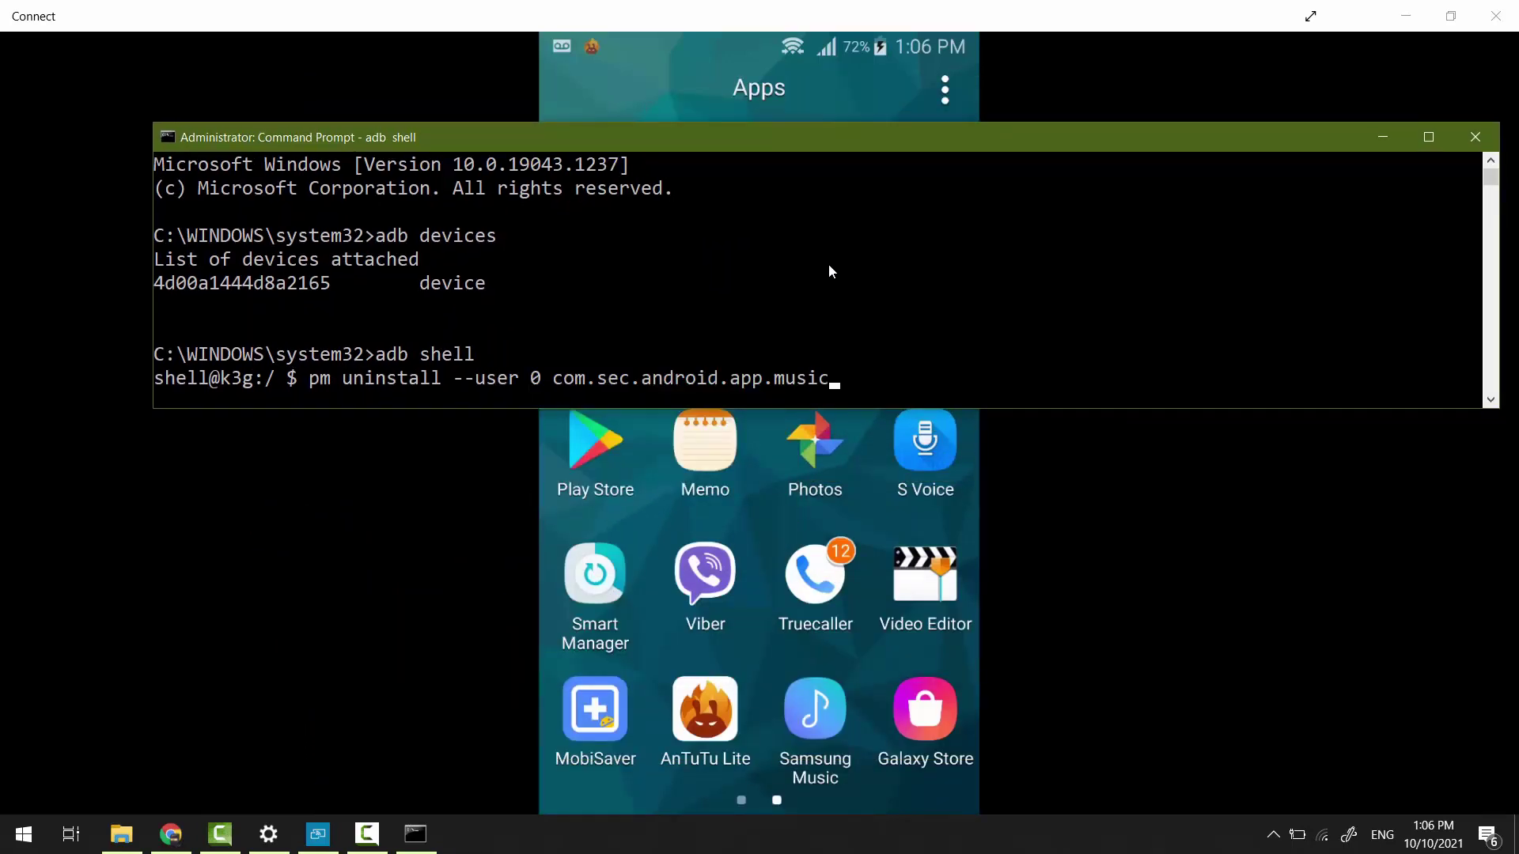
pyautogui.press('Return')
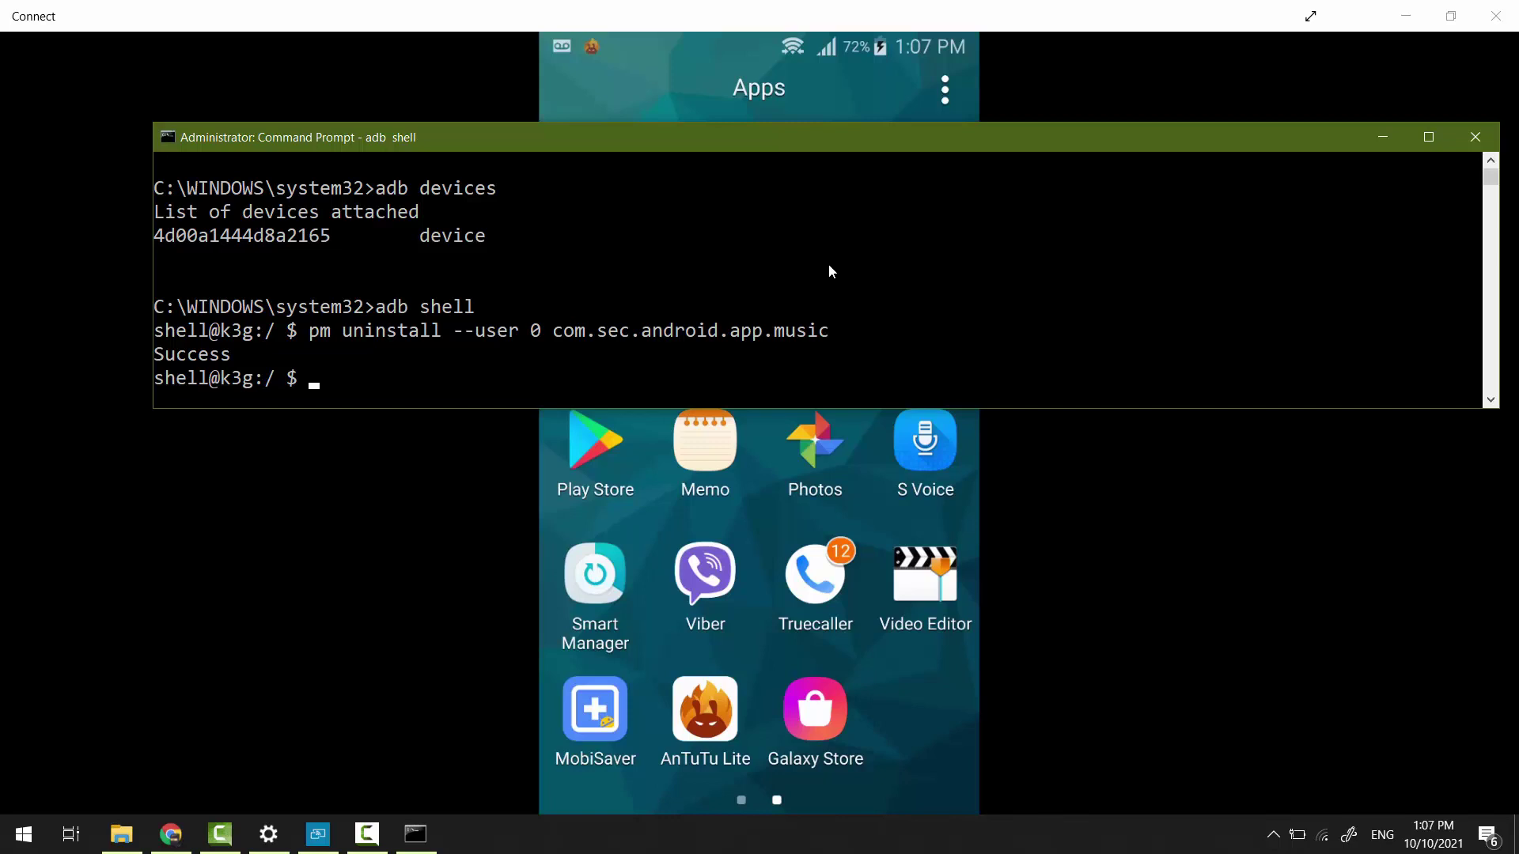
pyautogui.click(1017, 491)
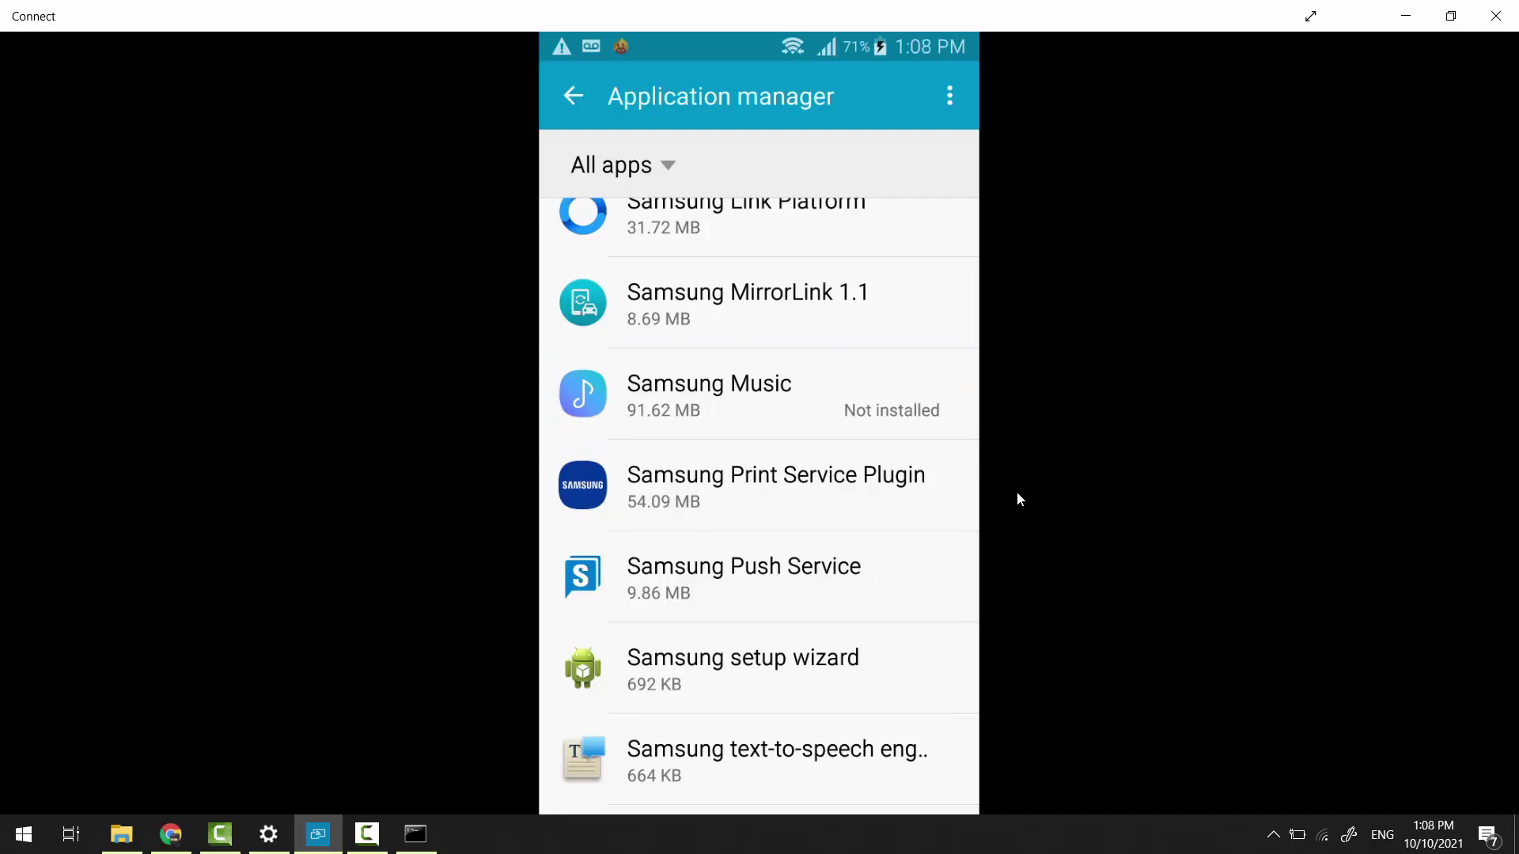
# Run 'pm dump com.sec.android.app.music | grep codePath' to list Samsung Music's install paths.
pyautogui.click(416, 834)
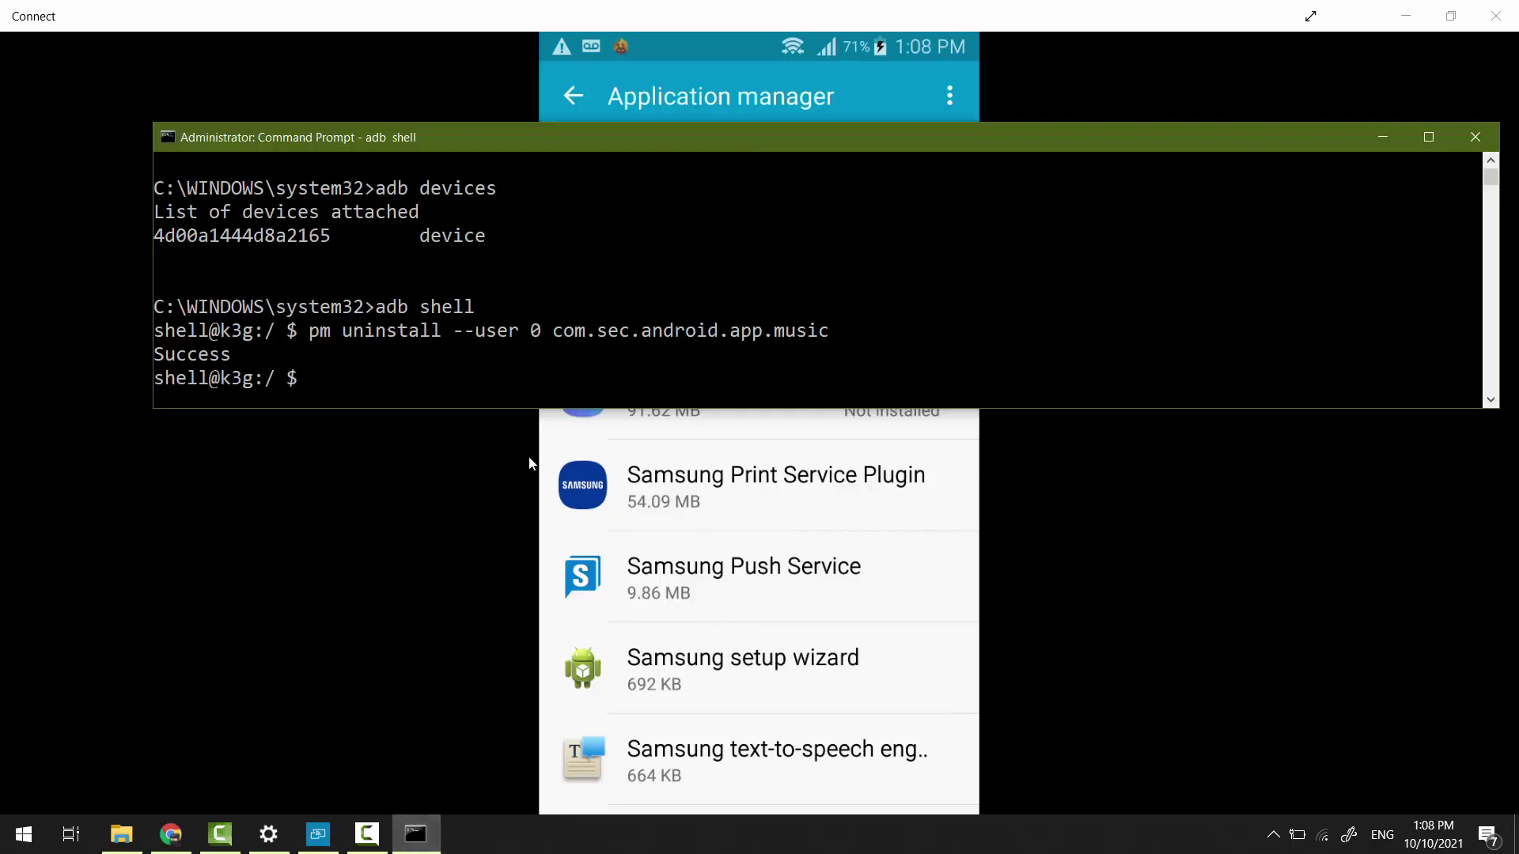
pyautogui.moveTo(609, 140); pyautogui.dragTo(604, 63)
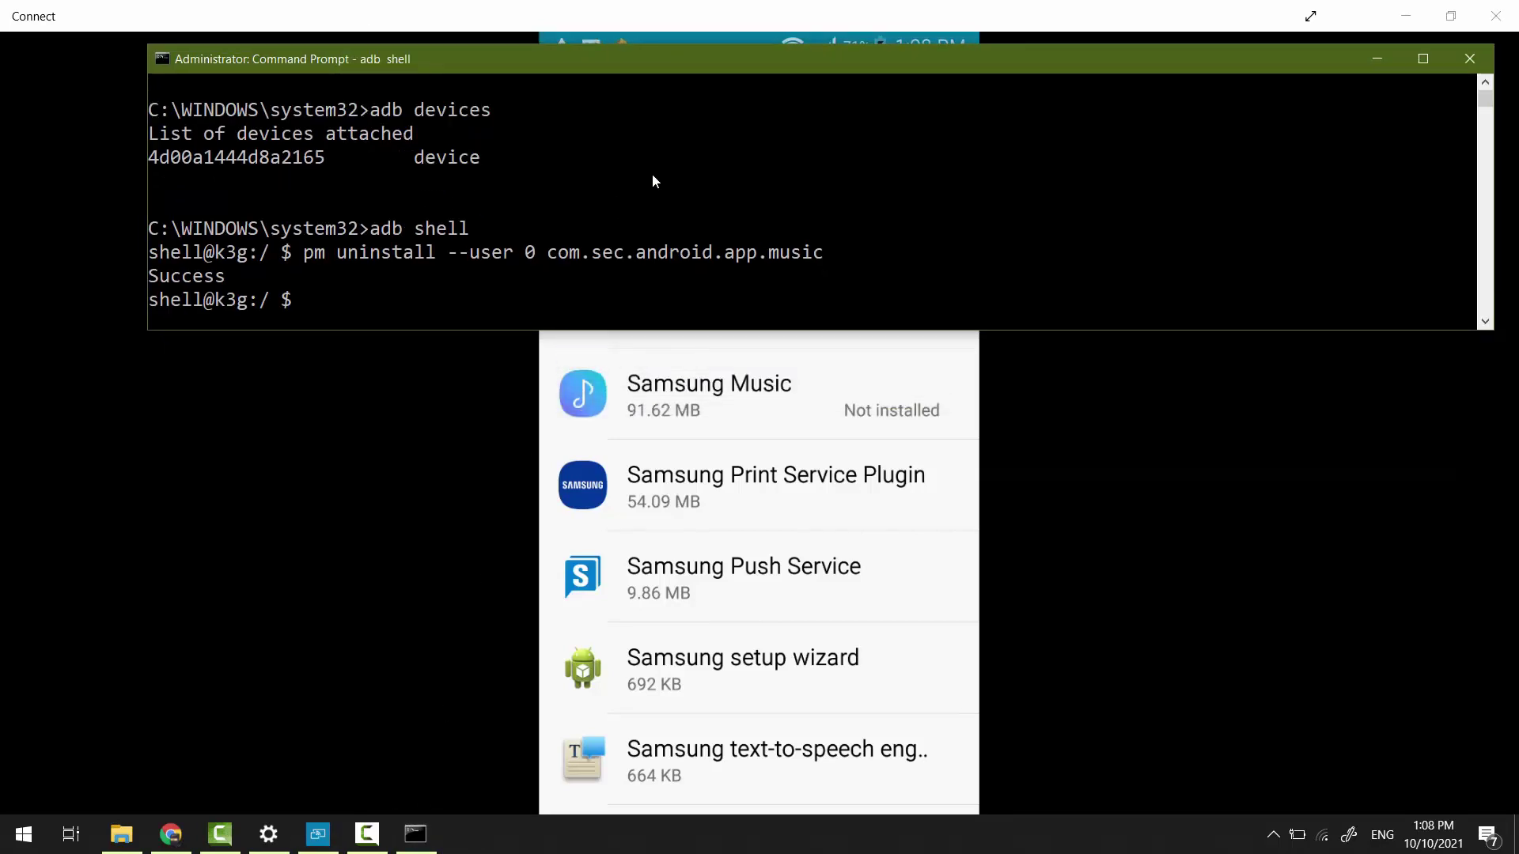
pyautogui.write('pm dump')
pyautogui.write('com.sec.android.app.music')
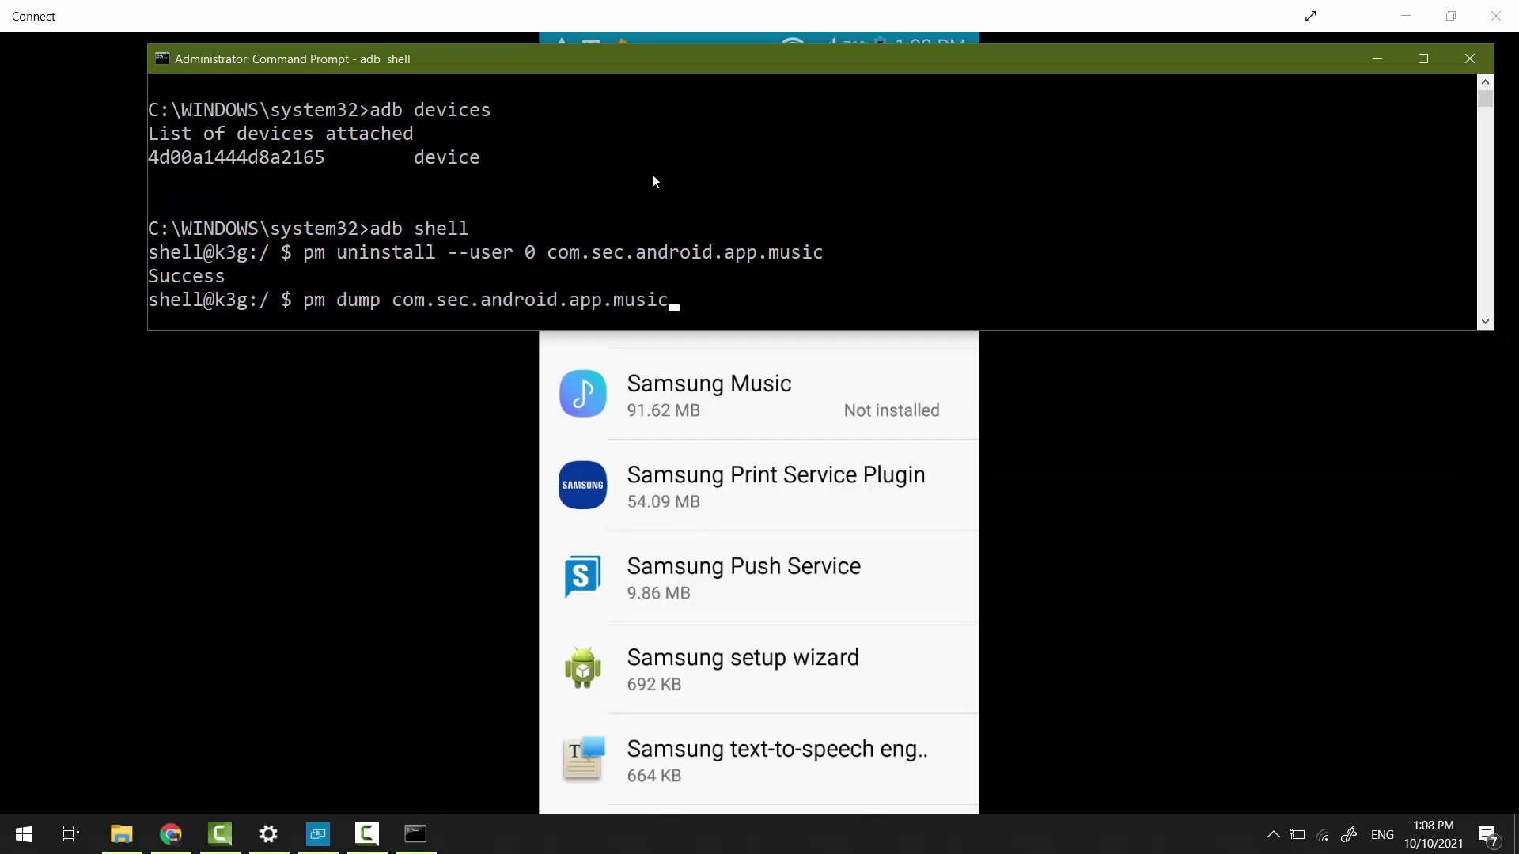
pyautogui.write('| grep codePath')
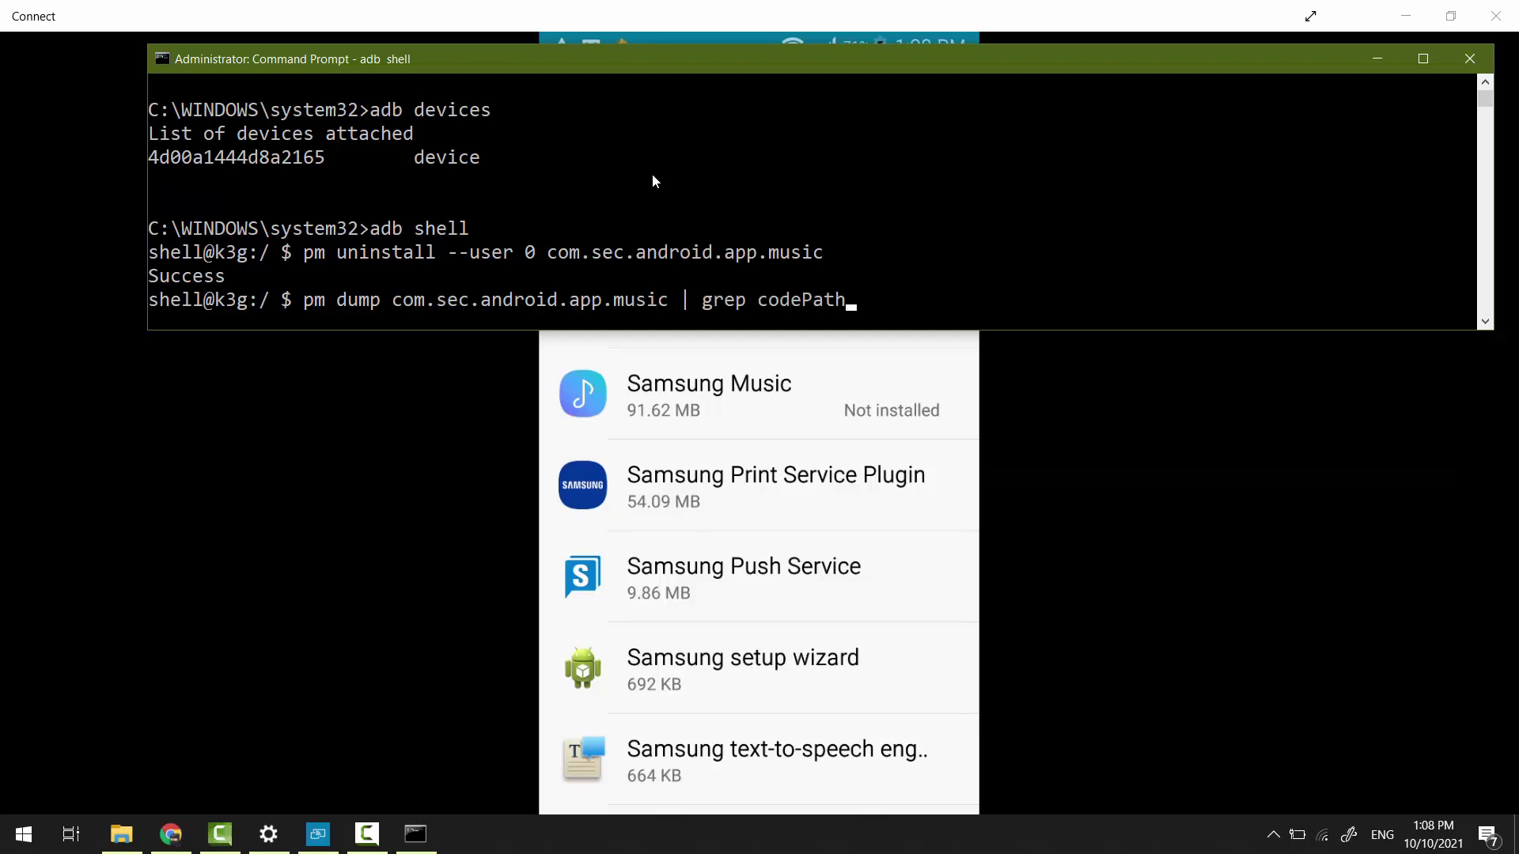
pyautogui.press('Return')
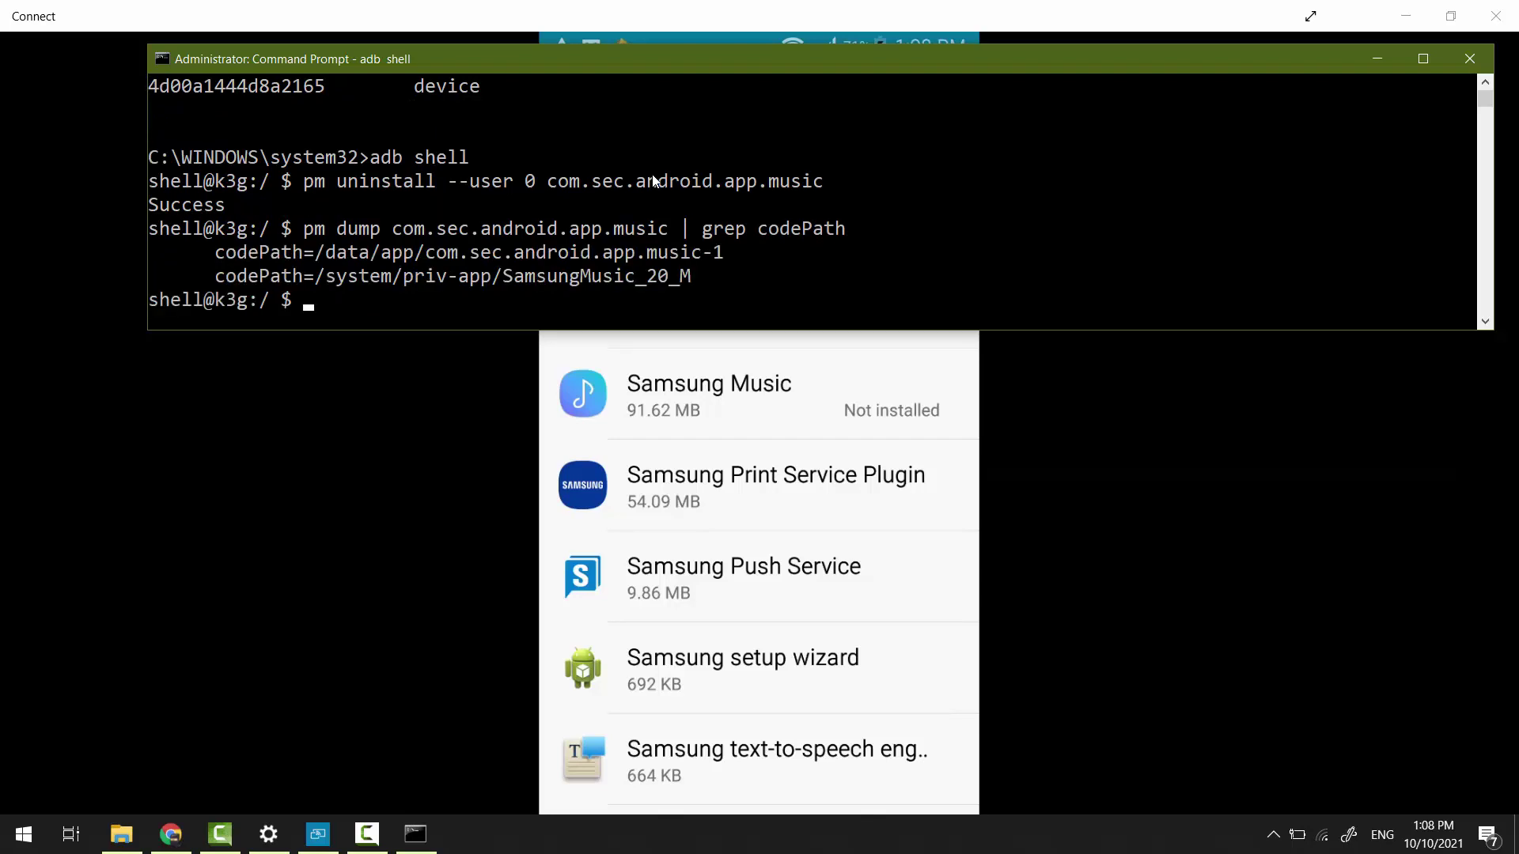
# Copy the /data/app/com.sec.android.app.music-1 codePath via the window's Edit > Copy.
pyautogui.moveTo(733, 255); pyautogui.dragTo(326, 257)
pyautogui.rightClick(476, 65)
pyautogui.moveTo(560, 196)
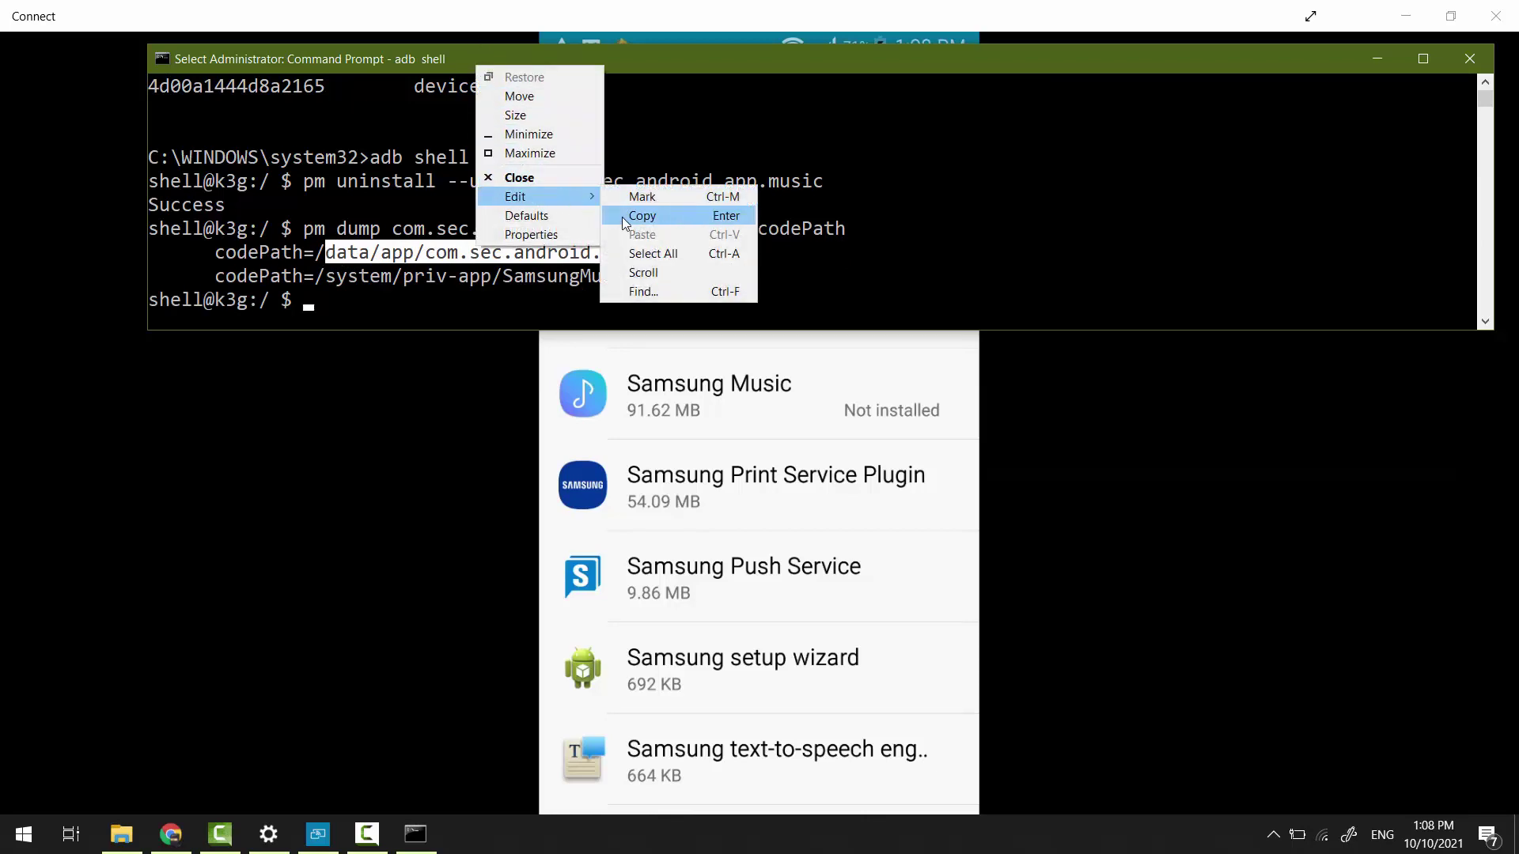
pyautogui.click(622, 217)
# Reinstall Samsung Music with 'pm install -r --user 0' and the copied data/app path, then check the phone.
pyautogui.write('pm inst')
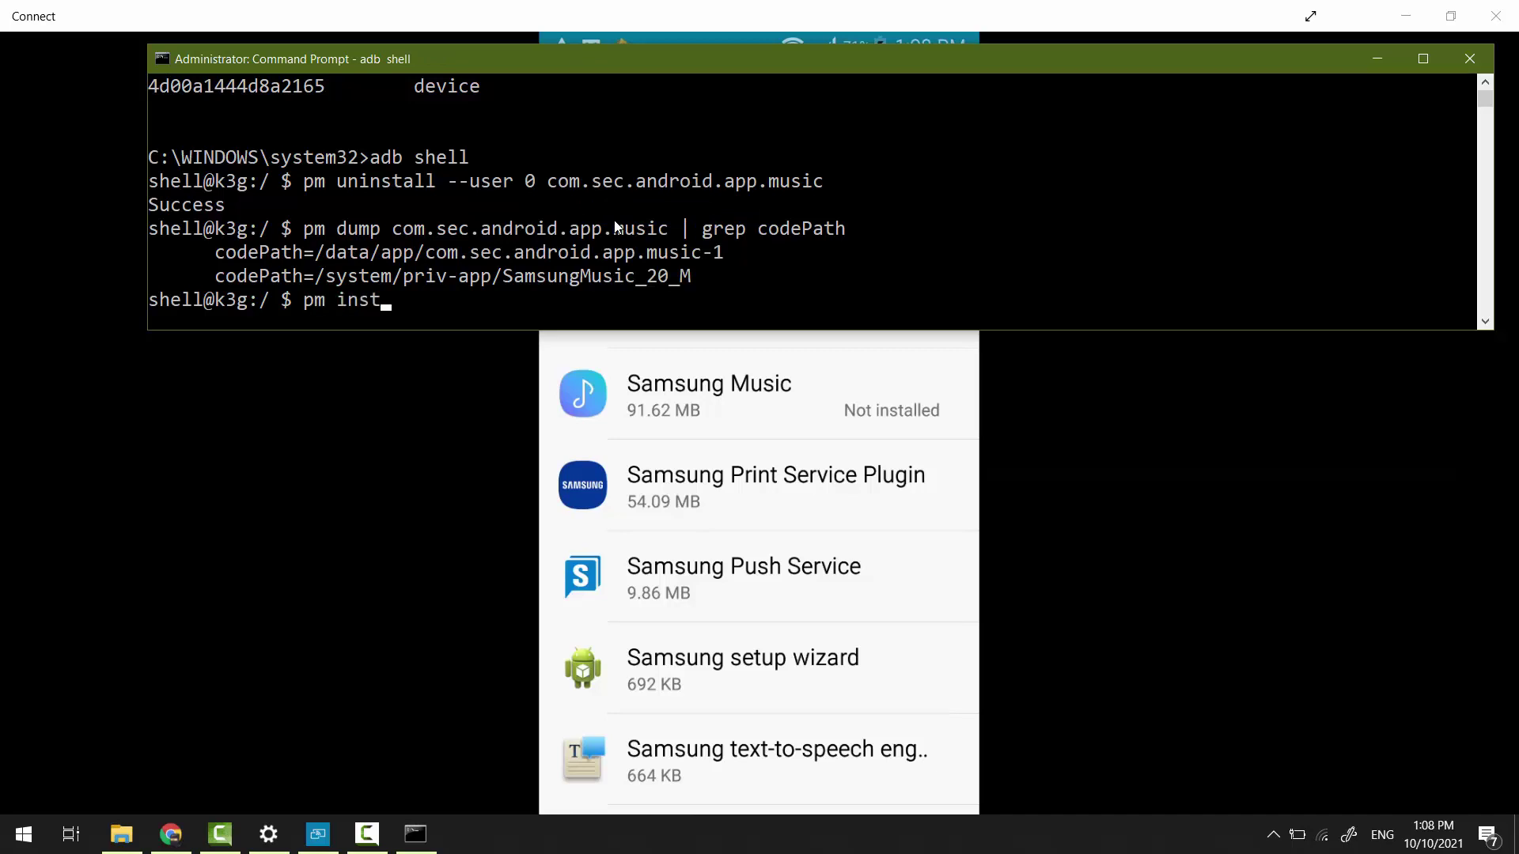
pyautogui.write('all -r --user 0')
pyautogui.hotkey('ctrl', 'v')
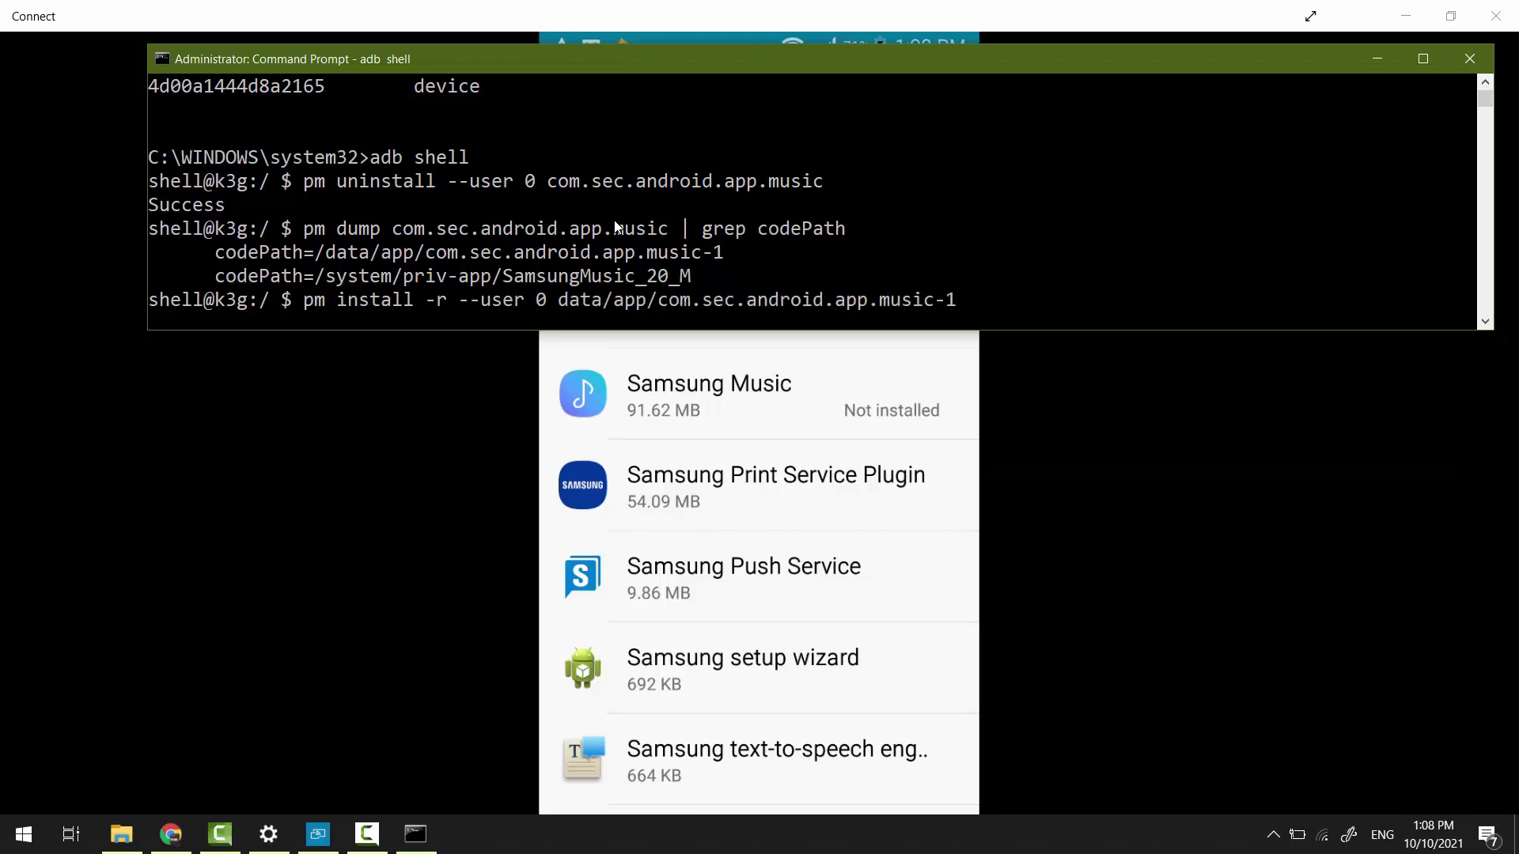
pyautogui.press('Return')
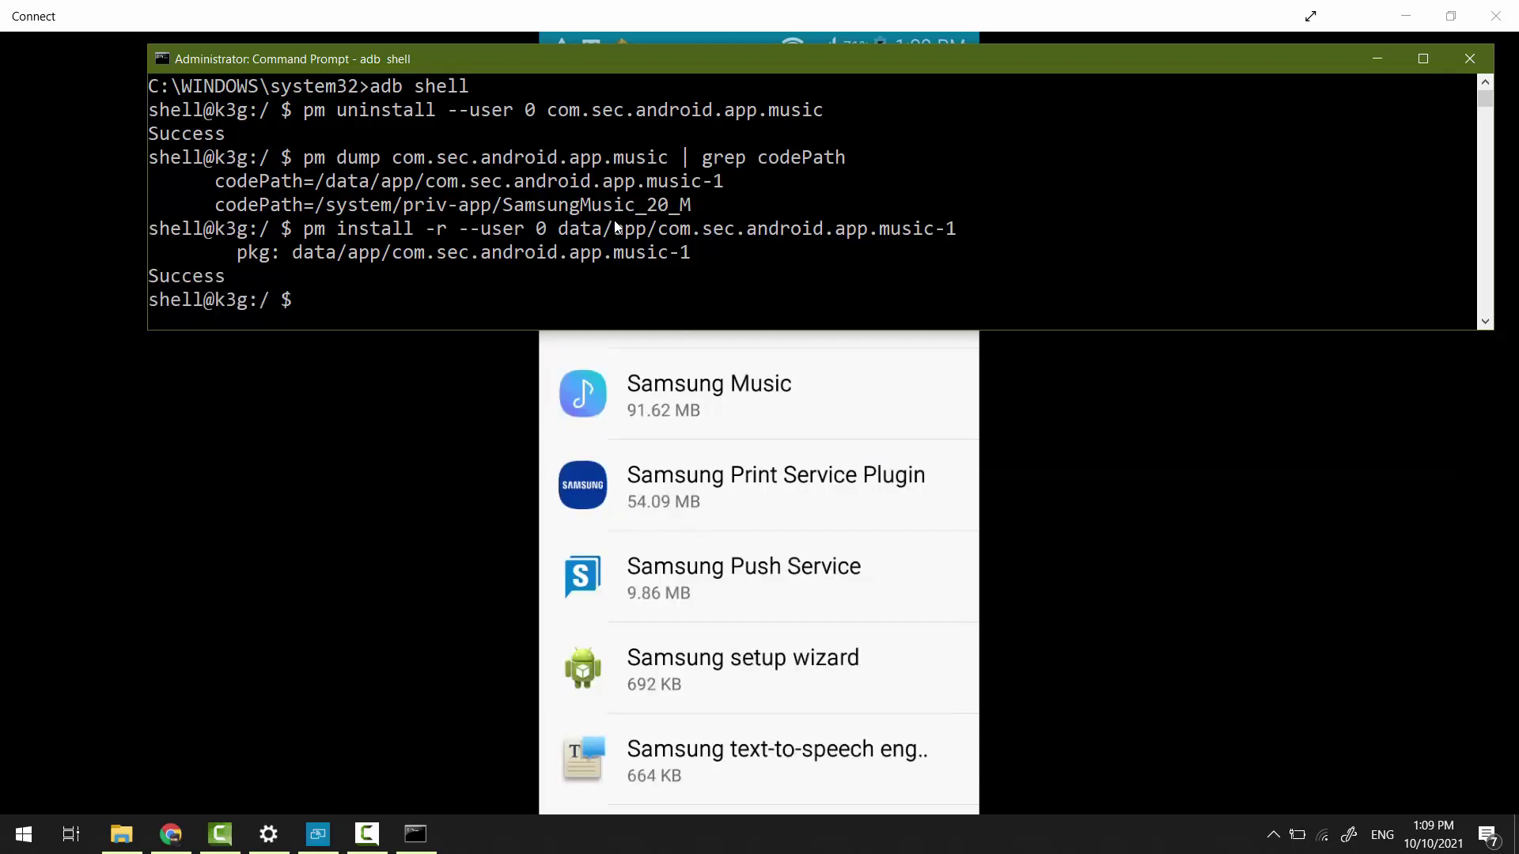
pyautogui.click(989, 454)
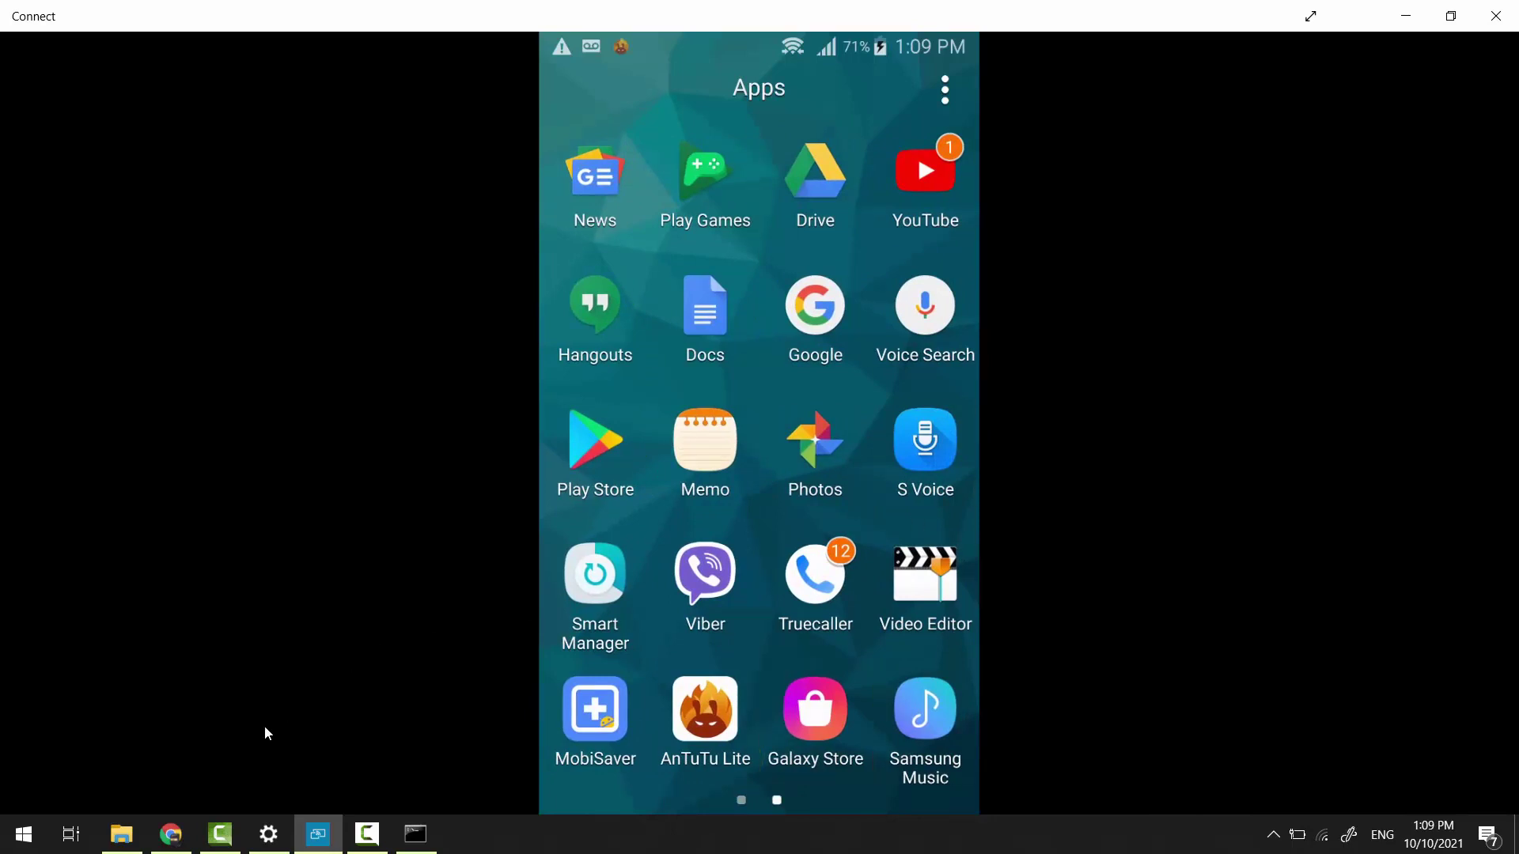
# Search Google for 'galaxy store package name' from the browser address bar.
pyautogui.click(166, 833)
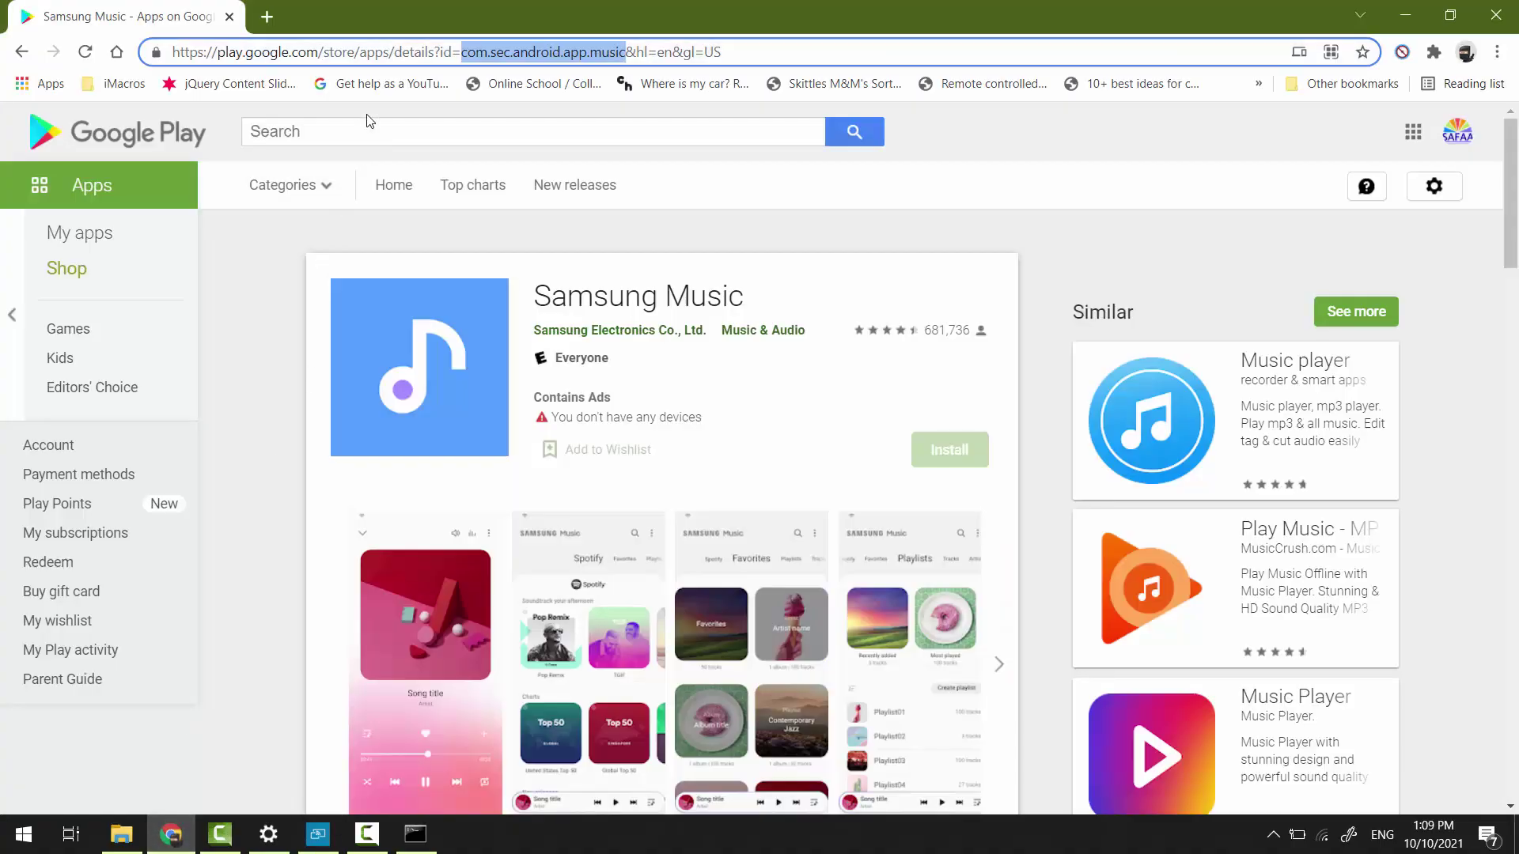
pyautogui.click(393, 57)
pyautogui.hotkey('ctrl', 'a')
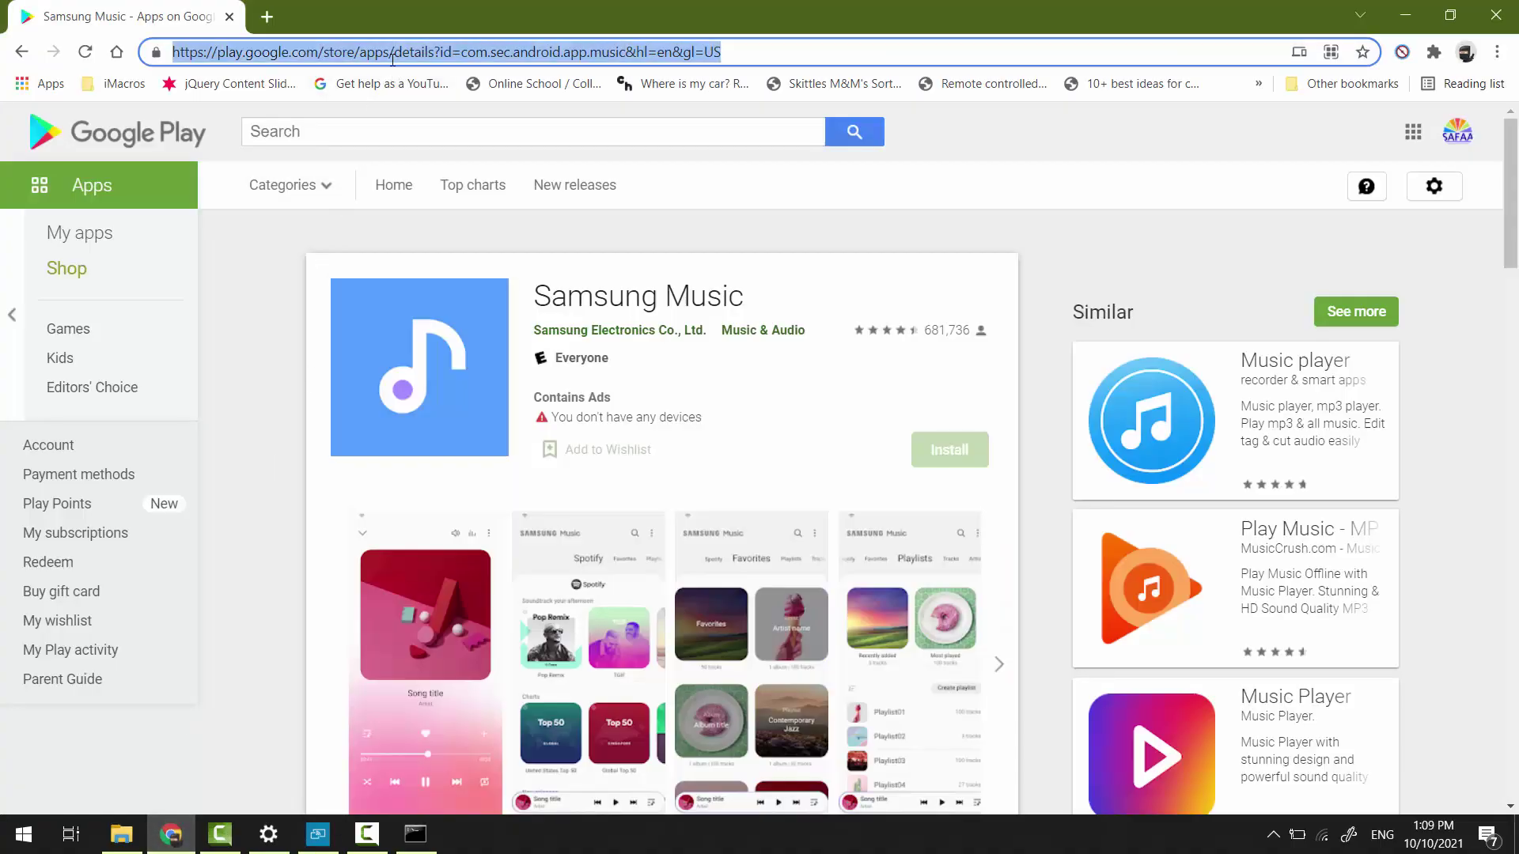
pyautogui.write('ga')
pyautogui.press('Return')
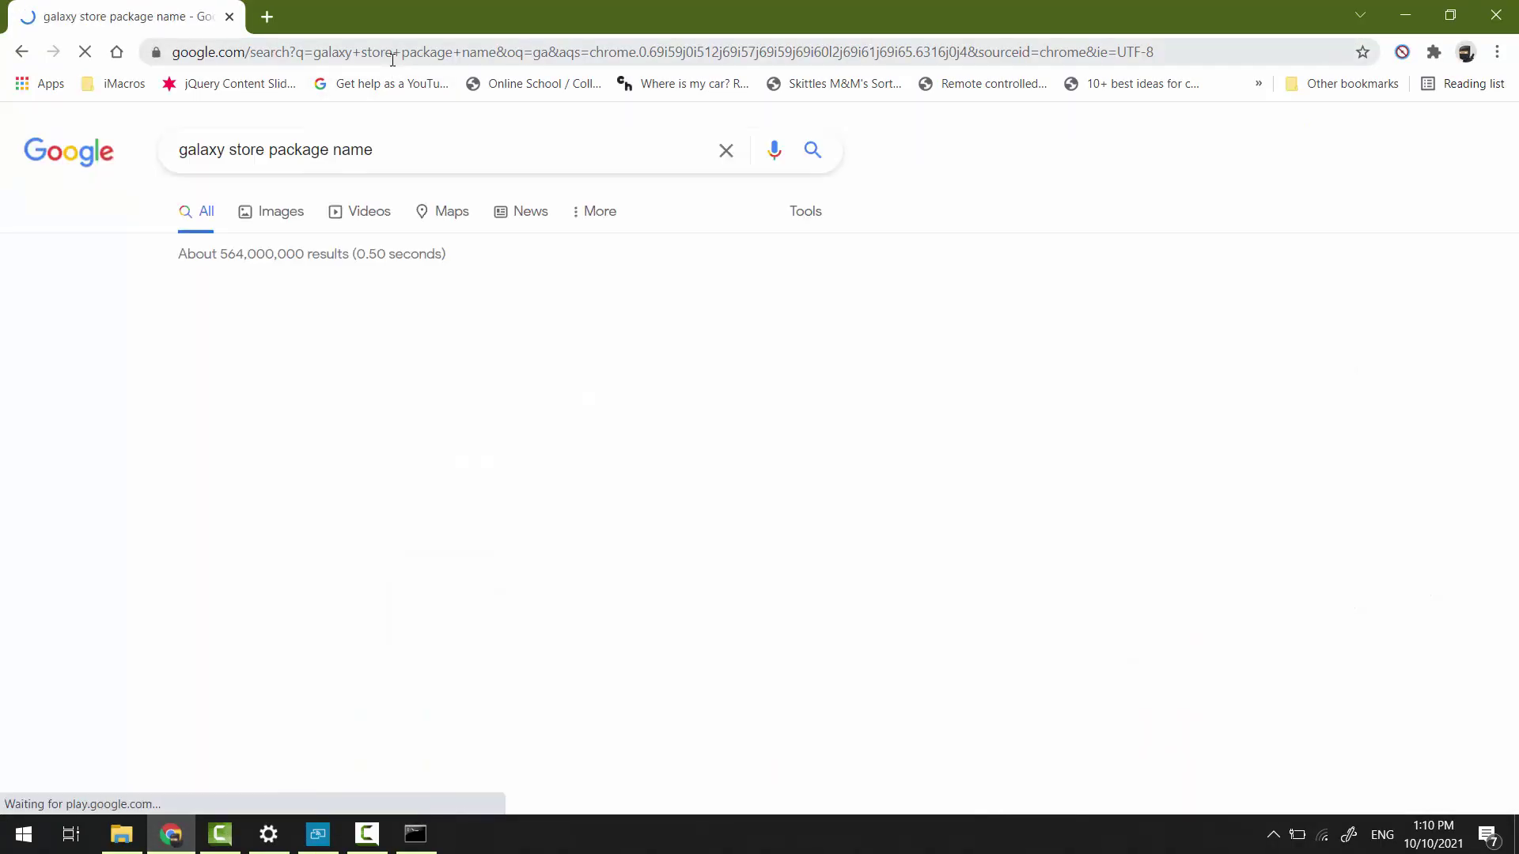
pyautogui.moveTo(190, 142); pyautogui.dragTo(402, 134)
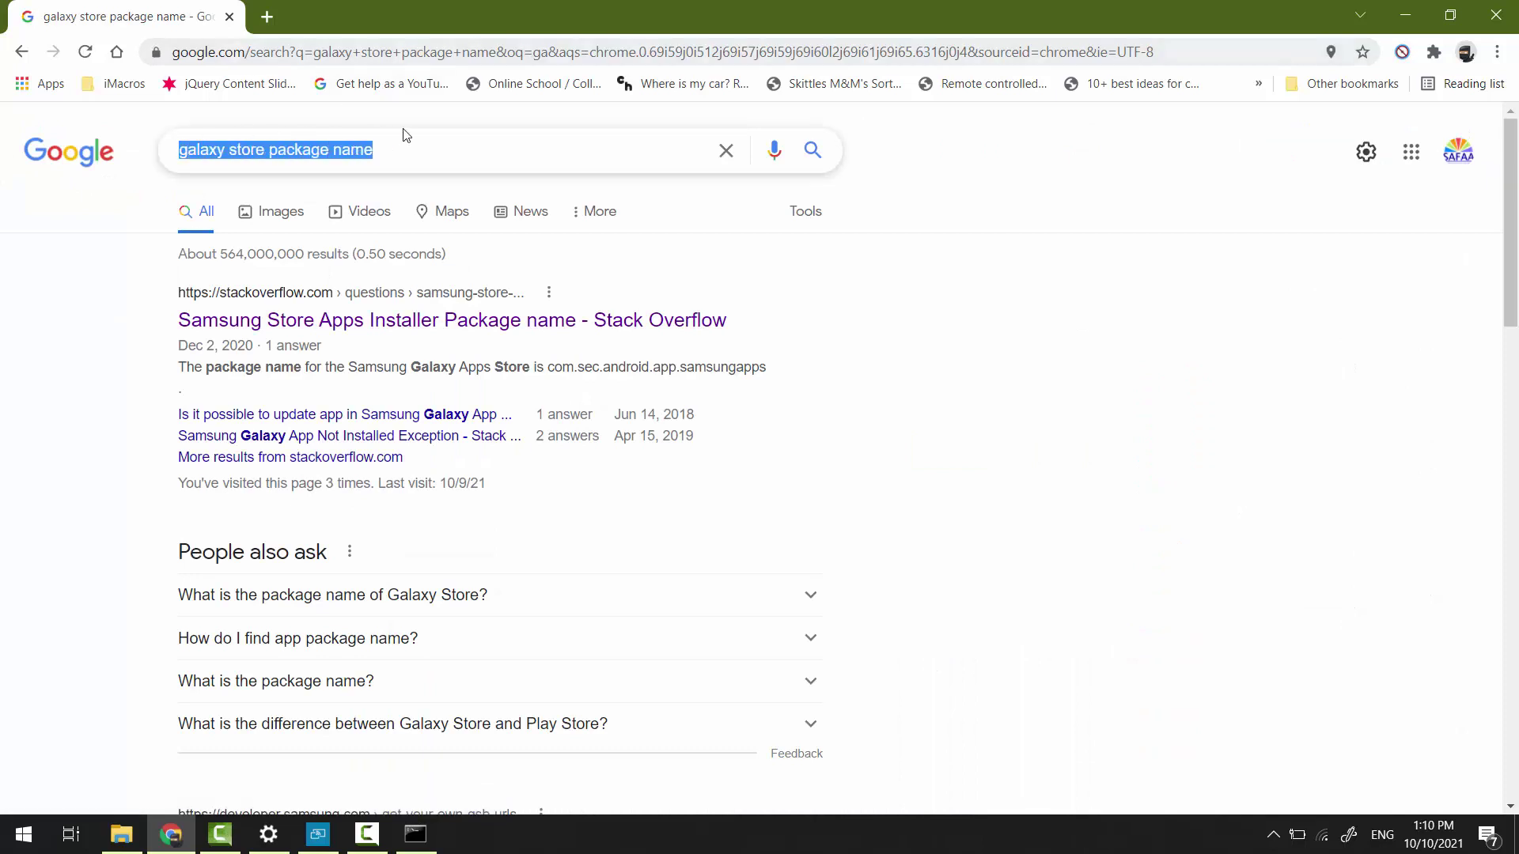
pyautogui.click(409, 151)
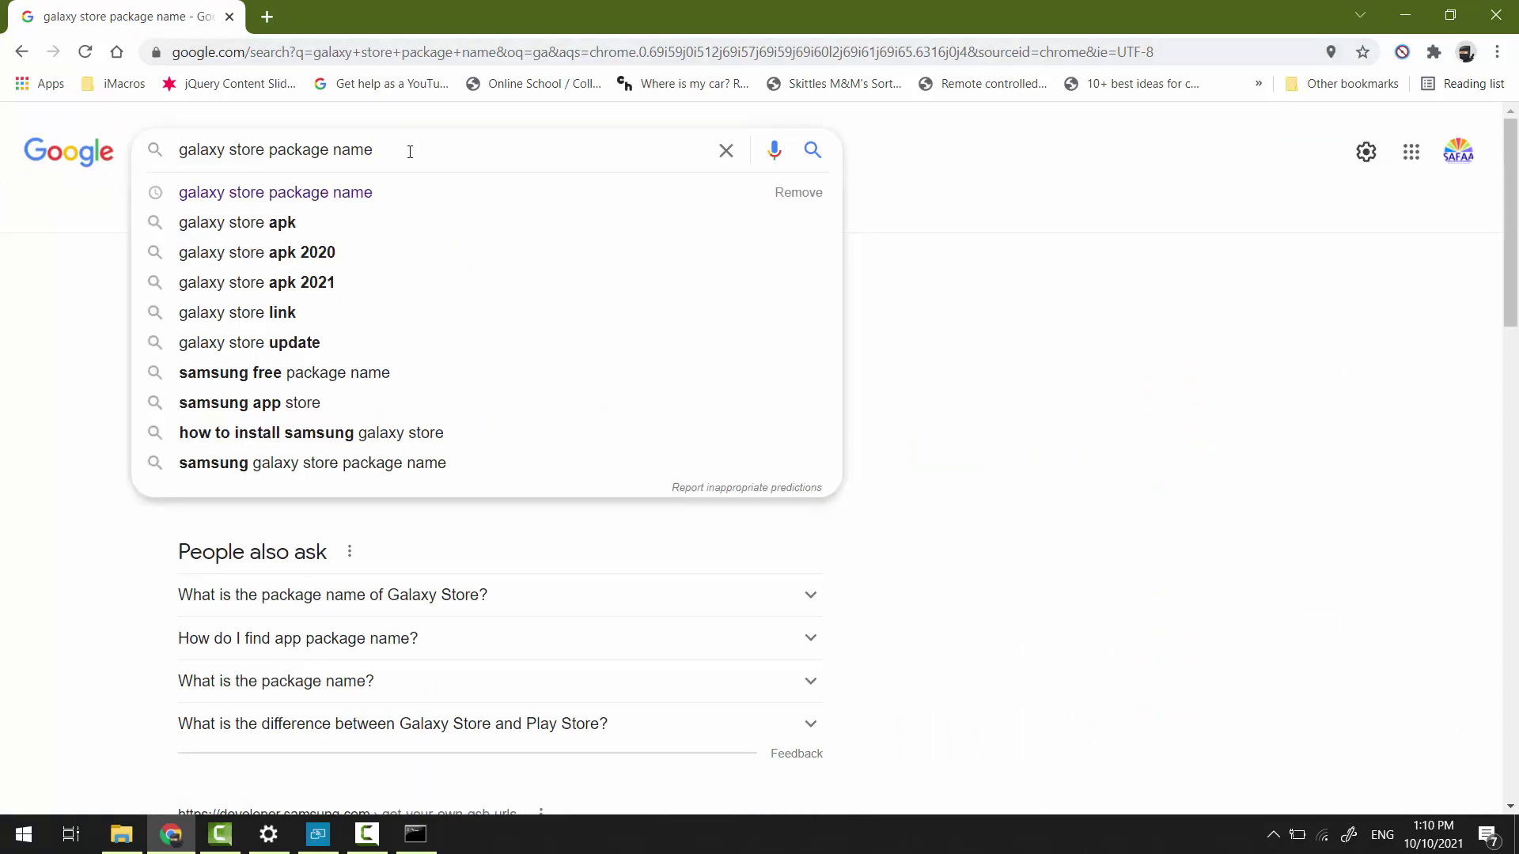
pyautogui.click(2, 333)
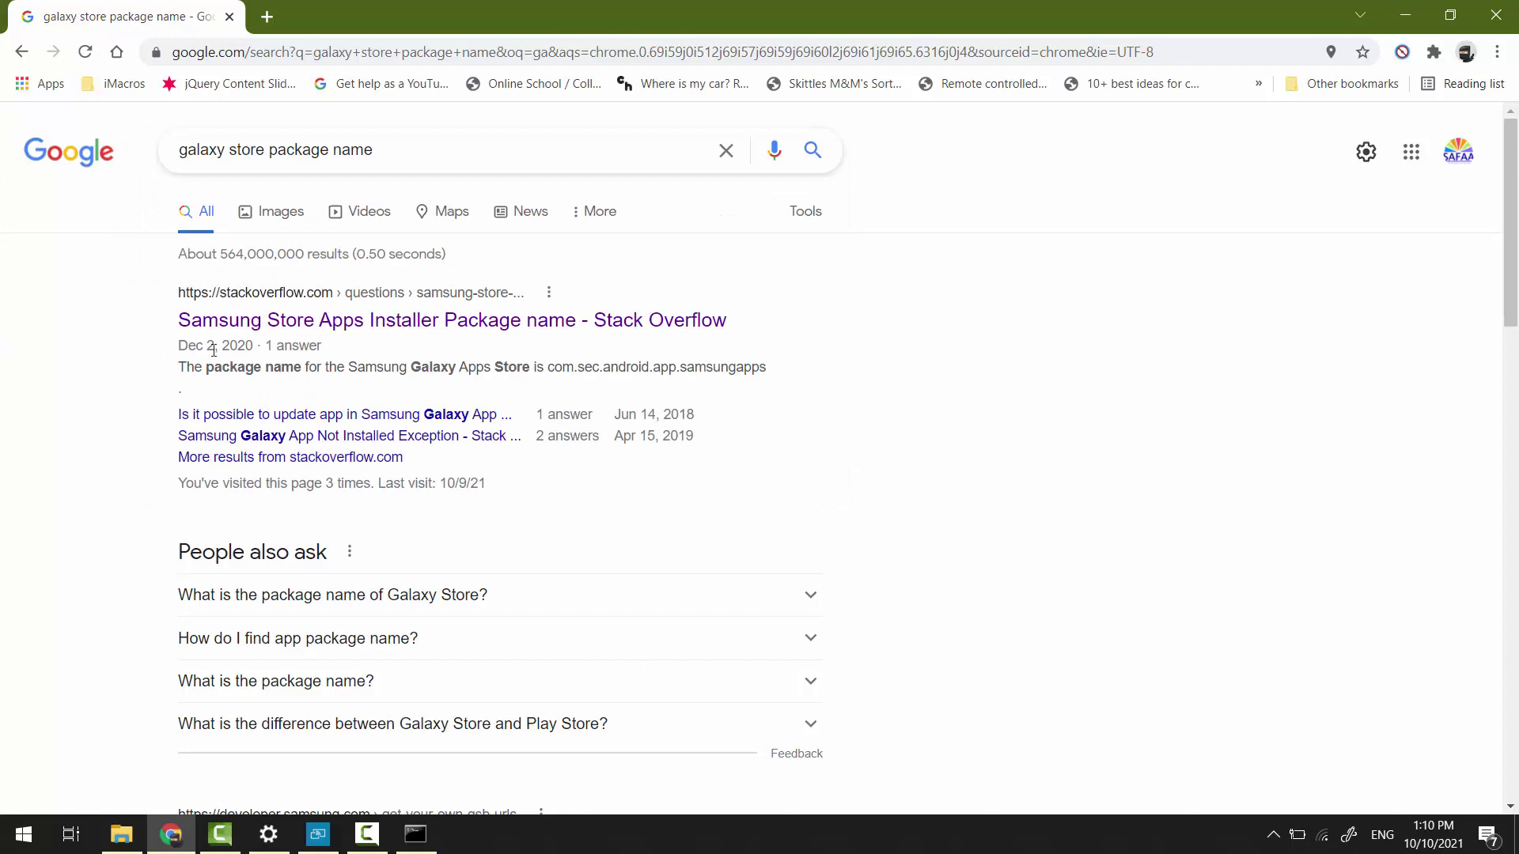
# Open the Stack Overflow answer and copy the package name com.sec.android.app.samsungapps.
pyautogui.click(677, 318)
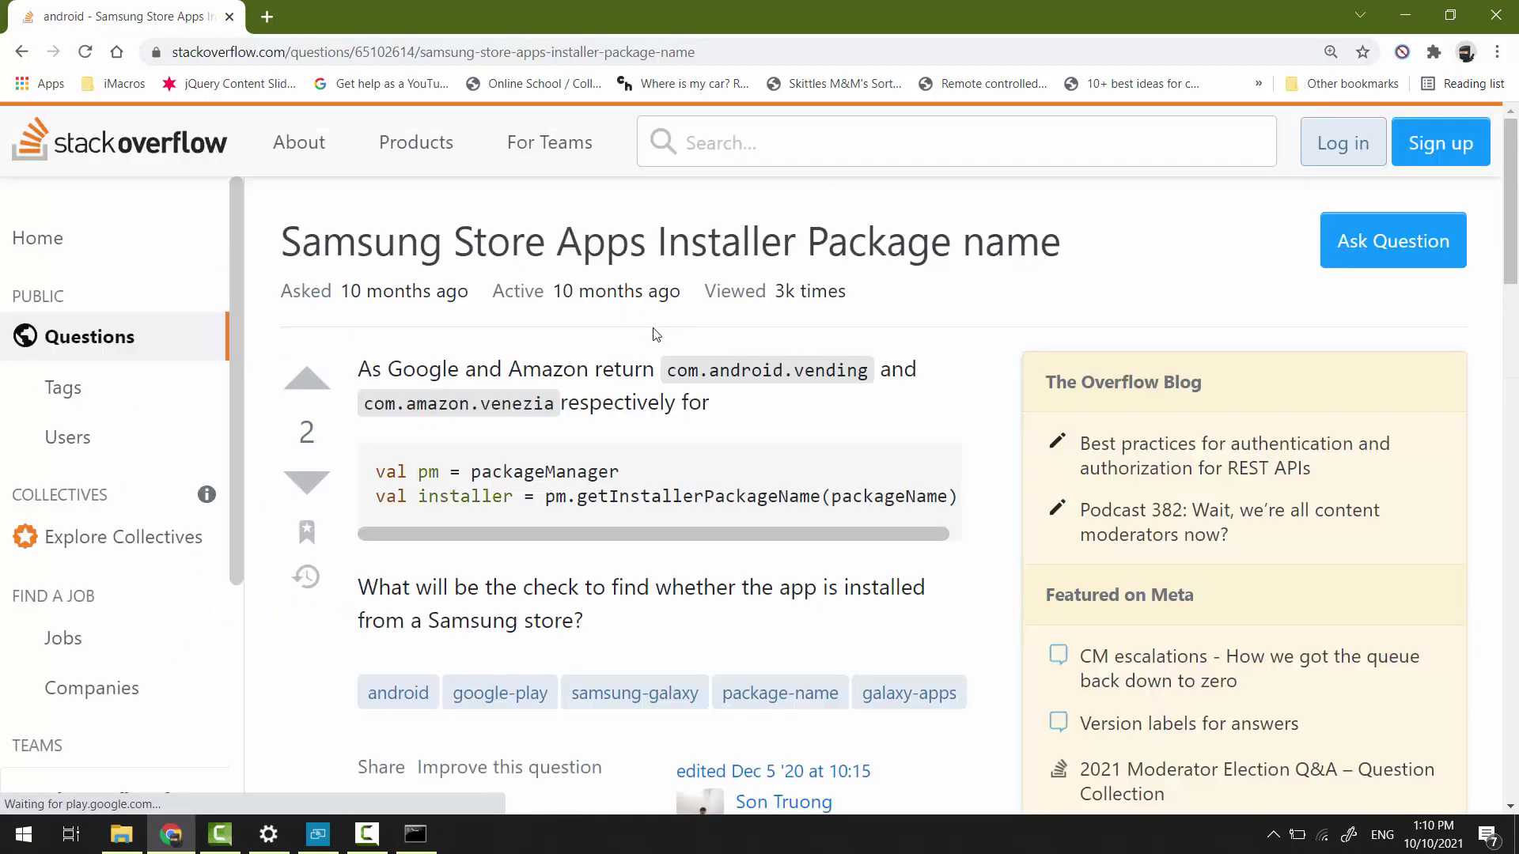
pyautogui.scroll(-10, 656, 340)
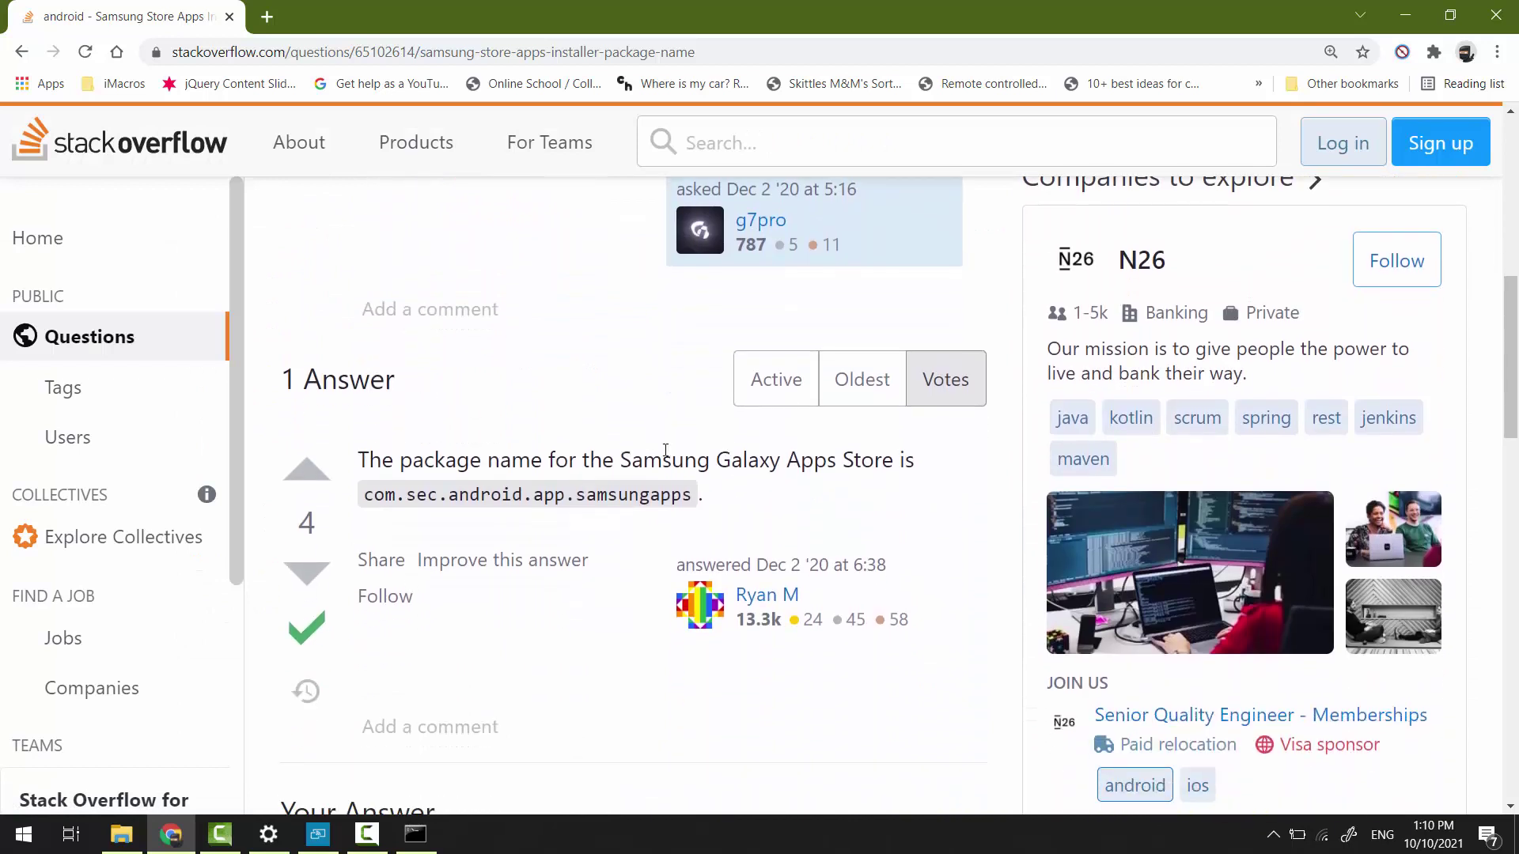
pyautogui.moveTo(689, 499); pyautogui.dragTo(357, 492)
pyautogui.rightClick(400, 491)
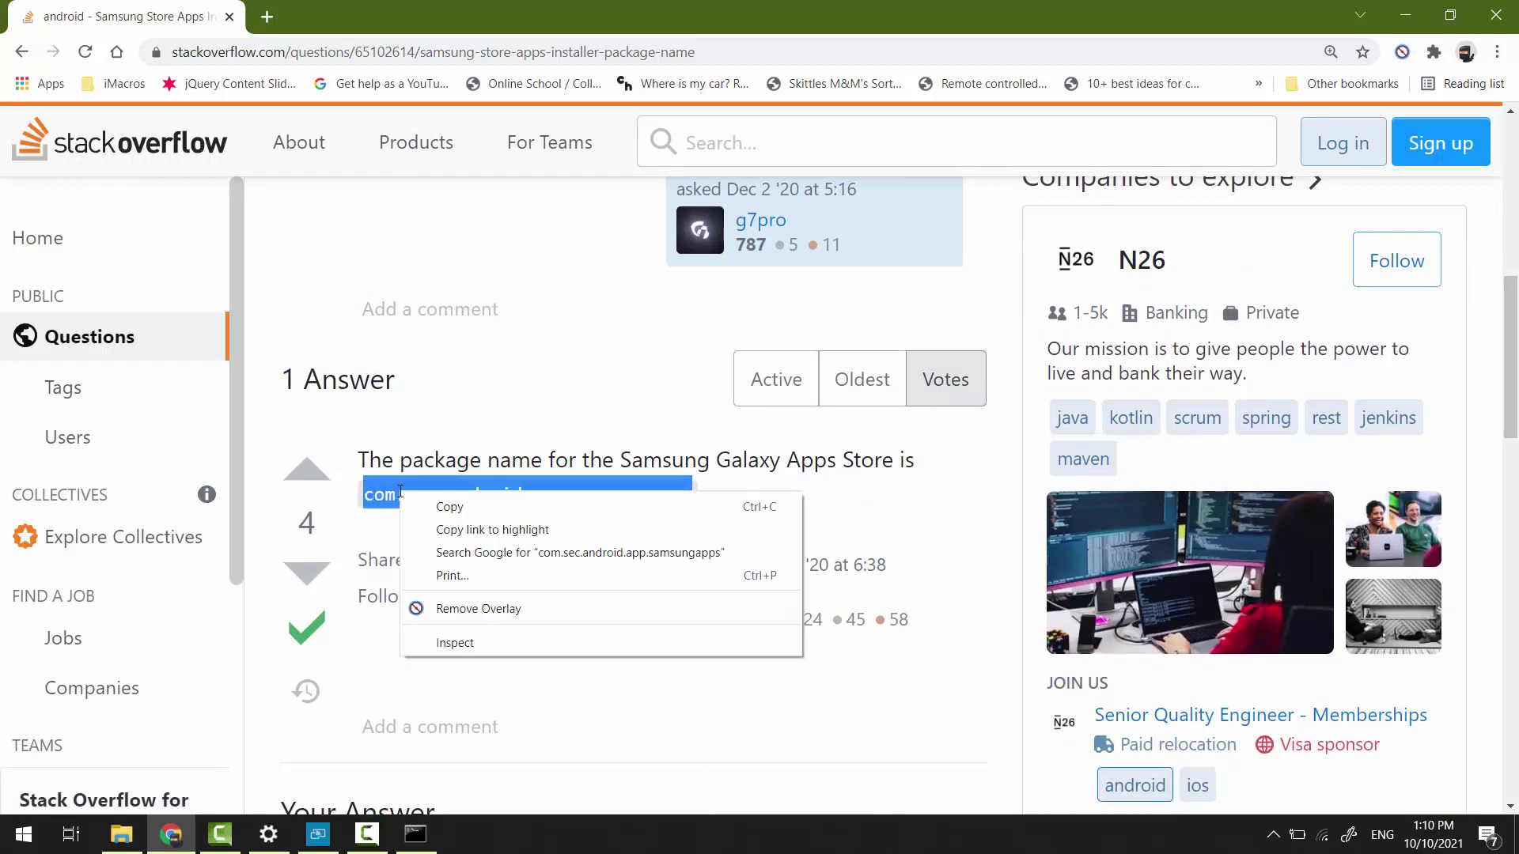
pyautogui.click(466, 504)
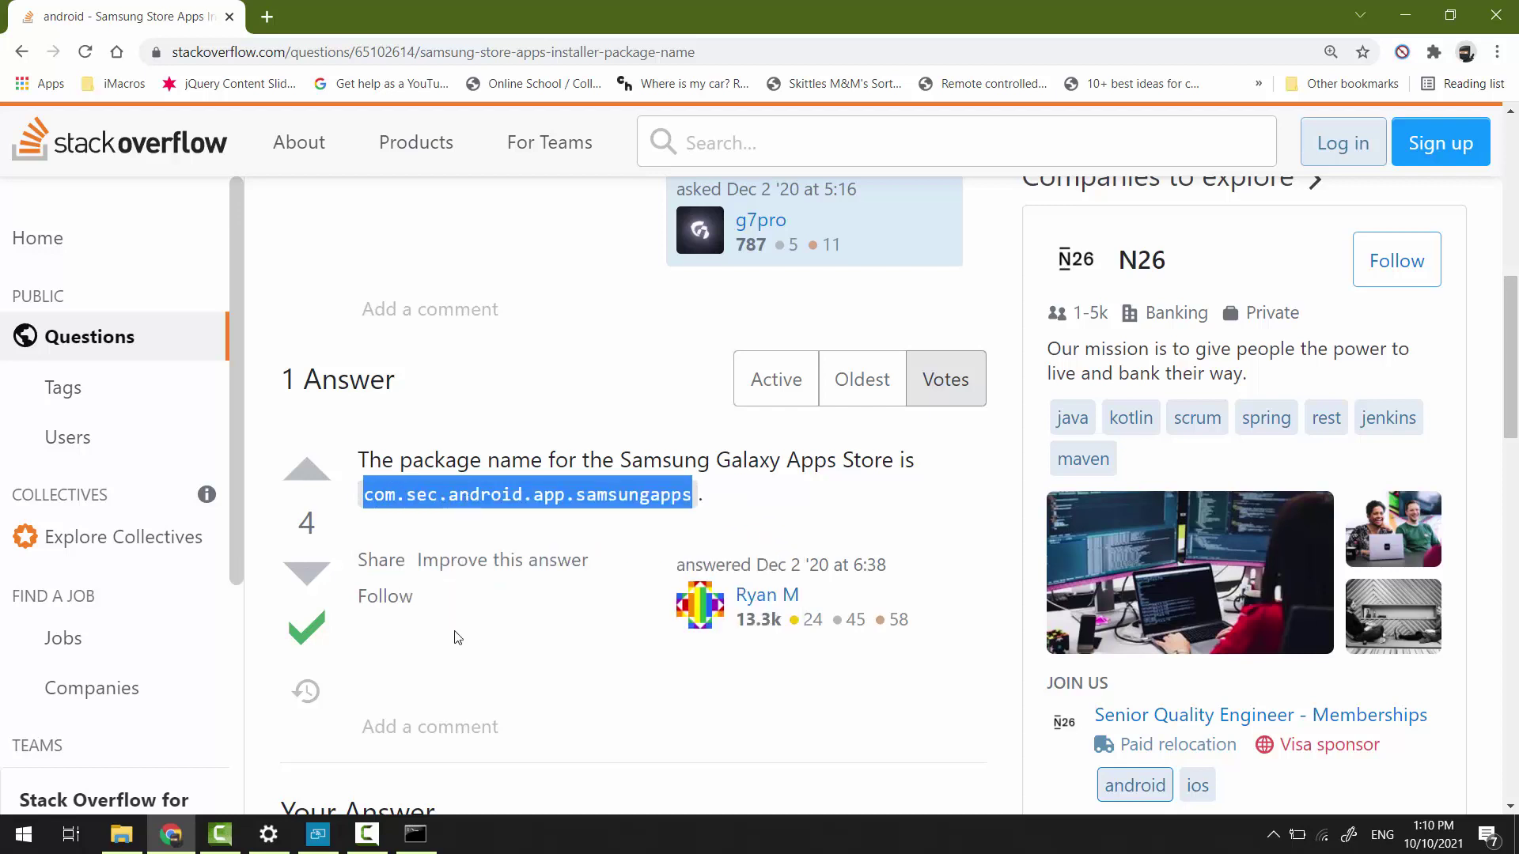
pyautogui.click(336, 835)
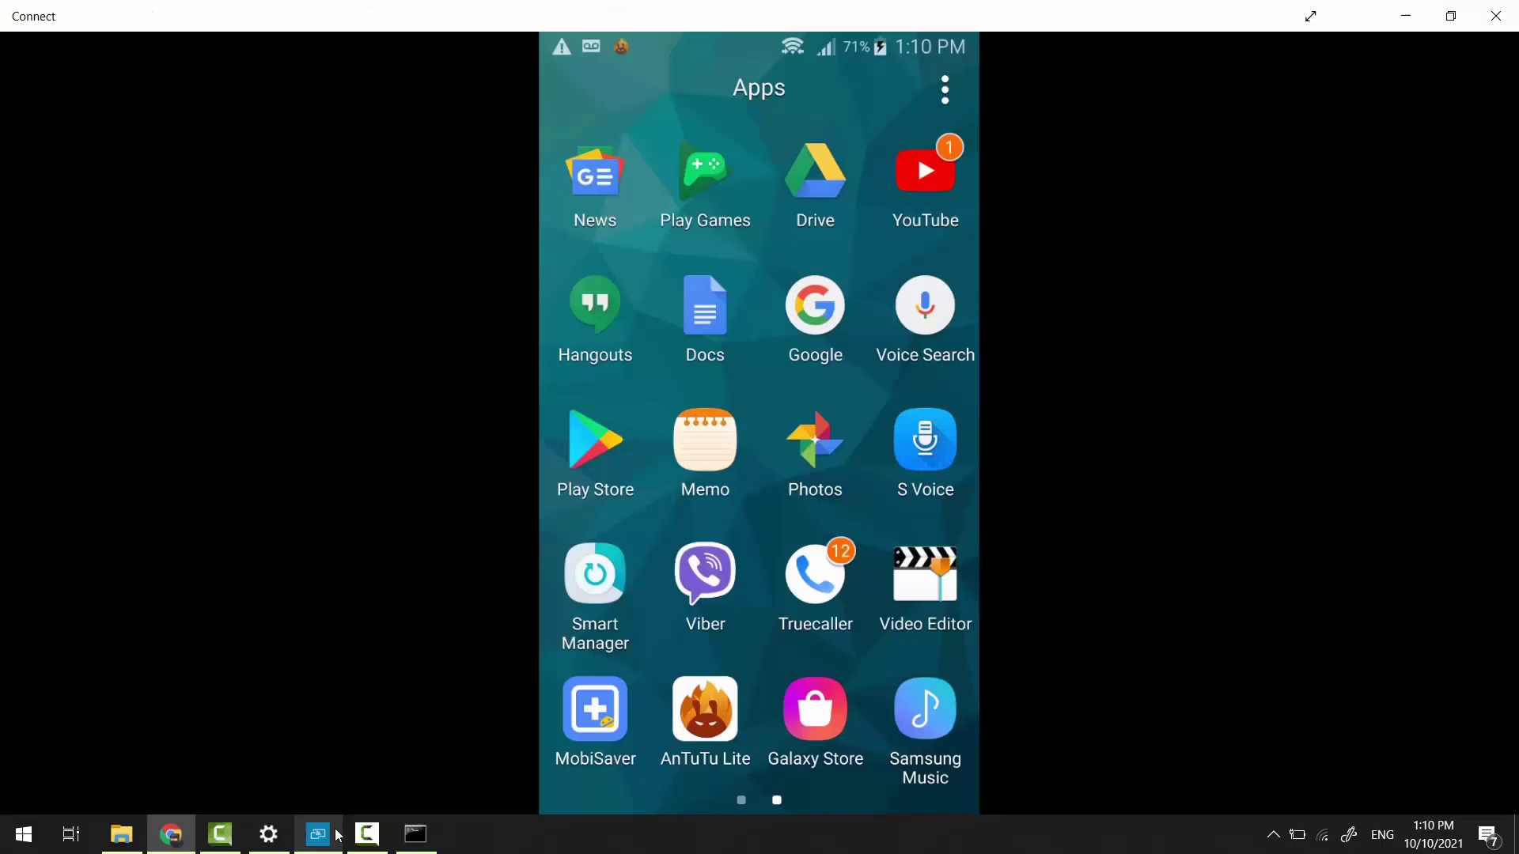
# Uninstall Galaxy Store with 'pm uninstall --user 0 com.sec.android.app.samsungapps'.
pyautogui.click(416, 835)
pyautogui.write('pm ')
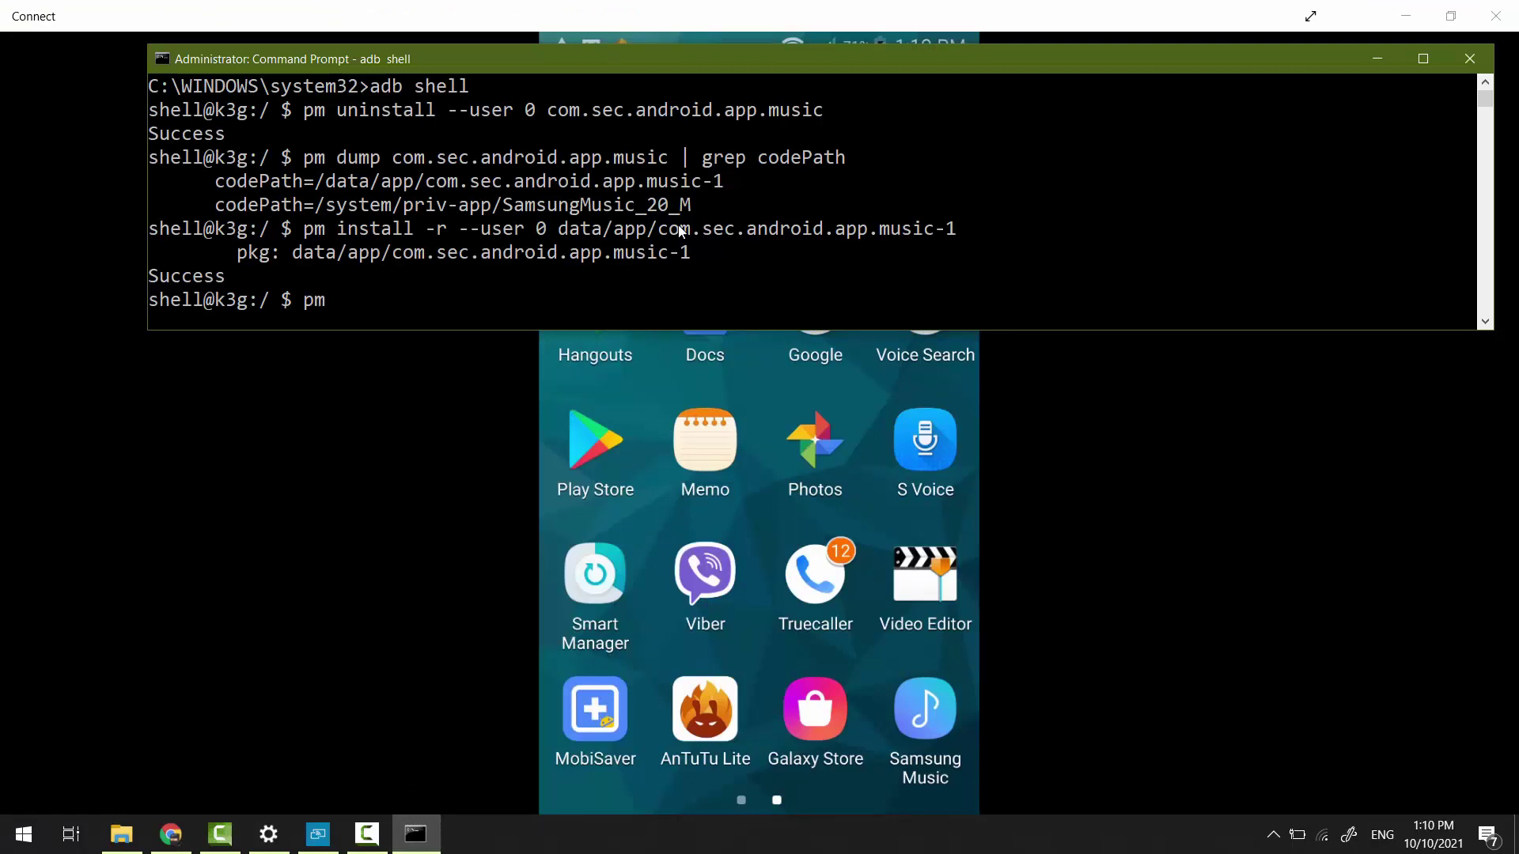
pyautogui.write('uninstall --user 0')
pyautogui.hotkey('ctrl', 'v')
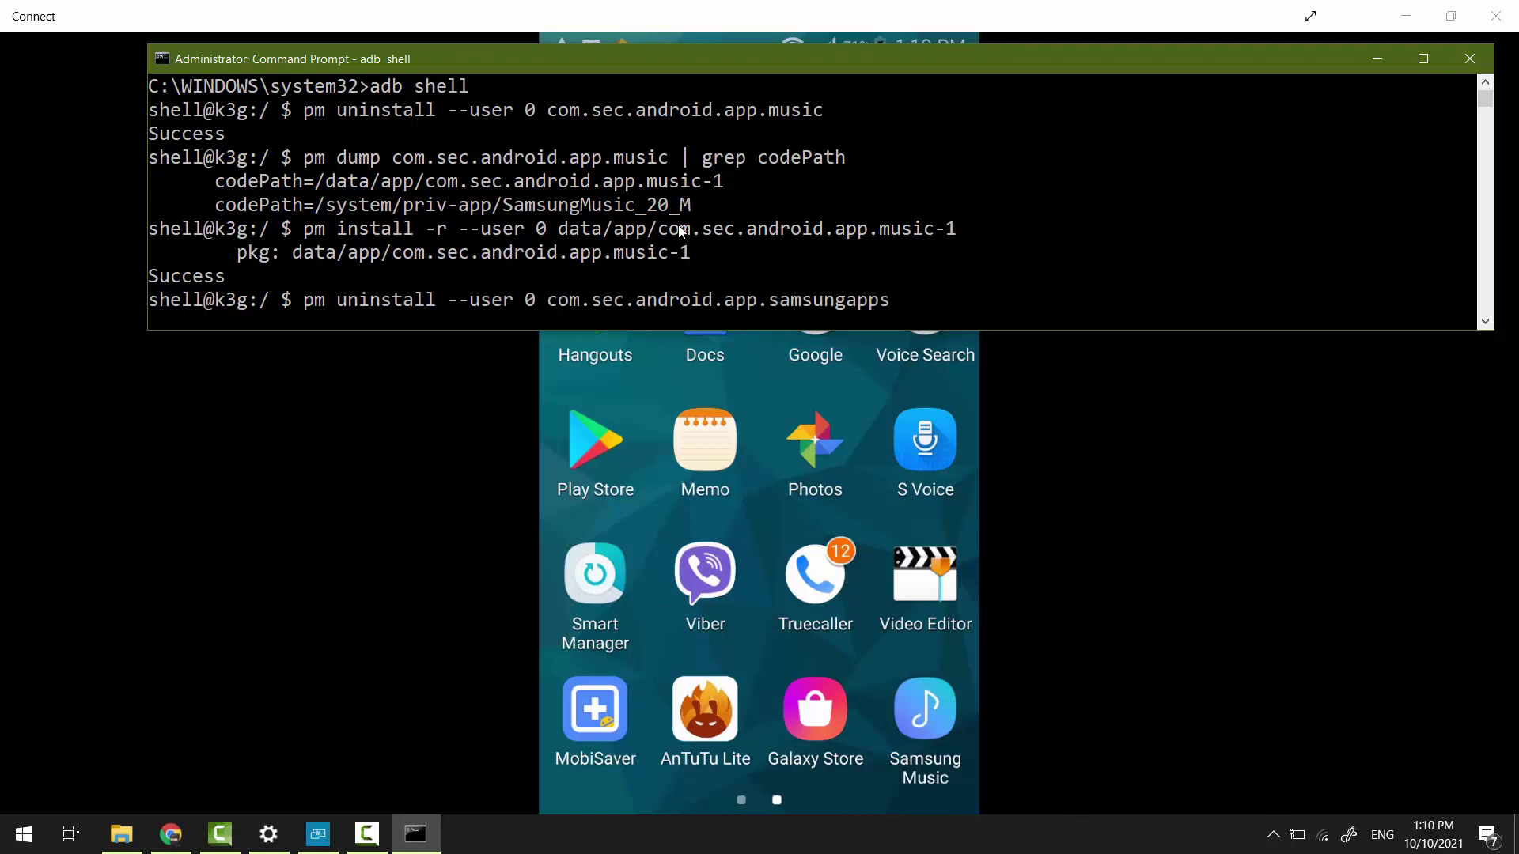
pyautogui.press('Return')
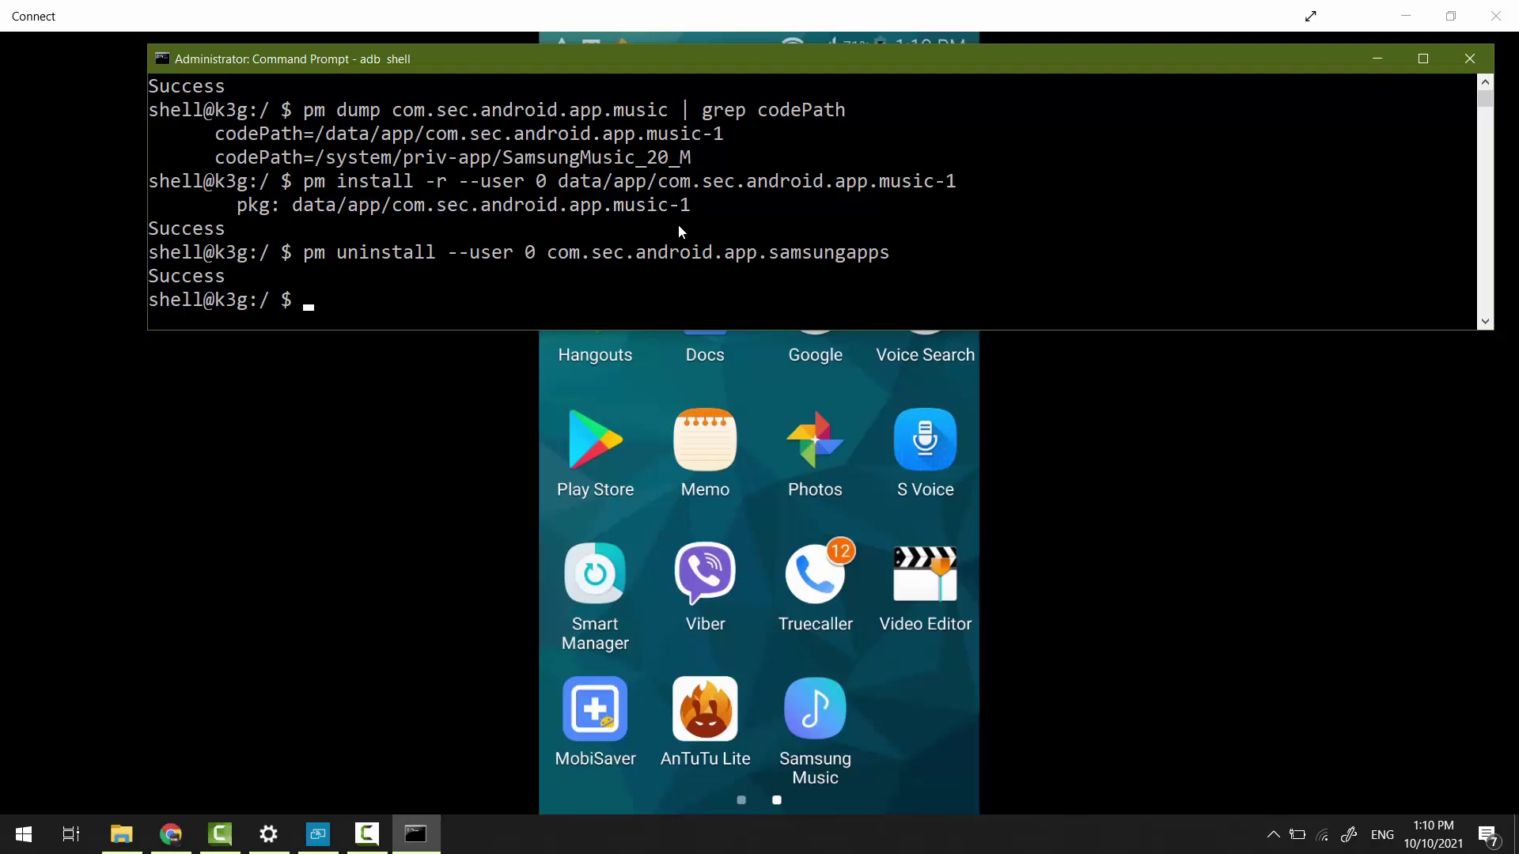
# Run 'pm dump com.sec.android.app.samsungapps | grep codePath' to list Galaxy Store's paths.
pyautogui.write('pm dump')
pyautogui.hotkey('ctrl', 'v')
pyautogui.write('| ')
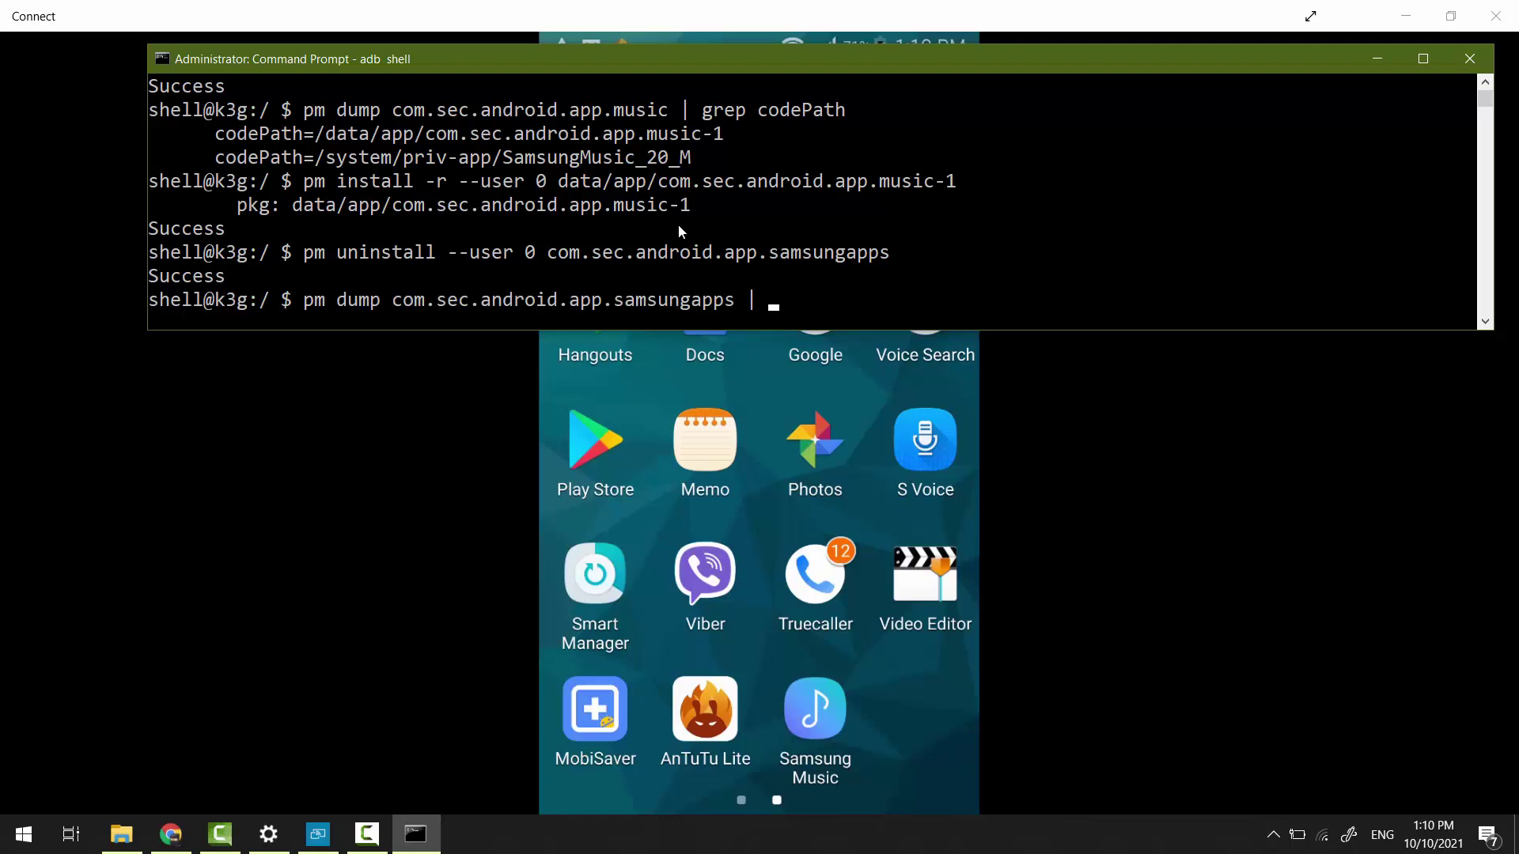
pyautogui.write('grep codePath')
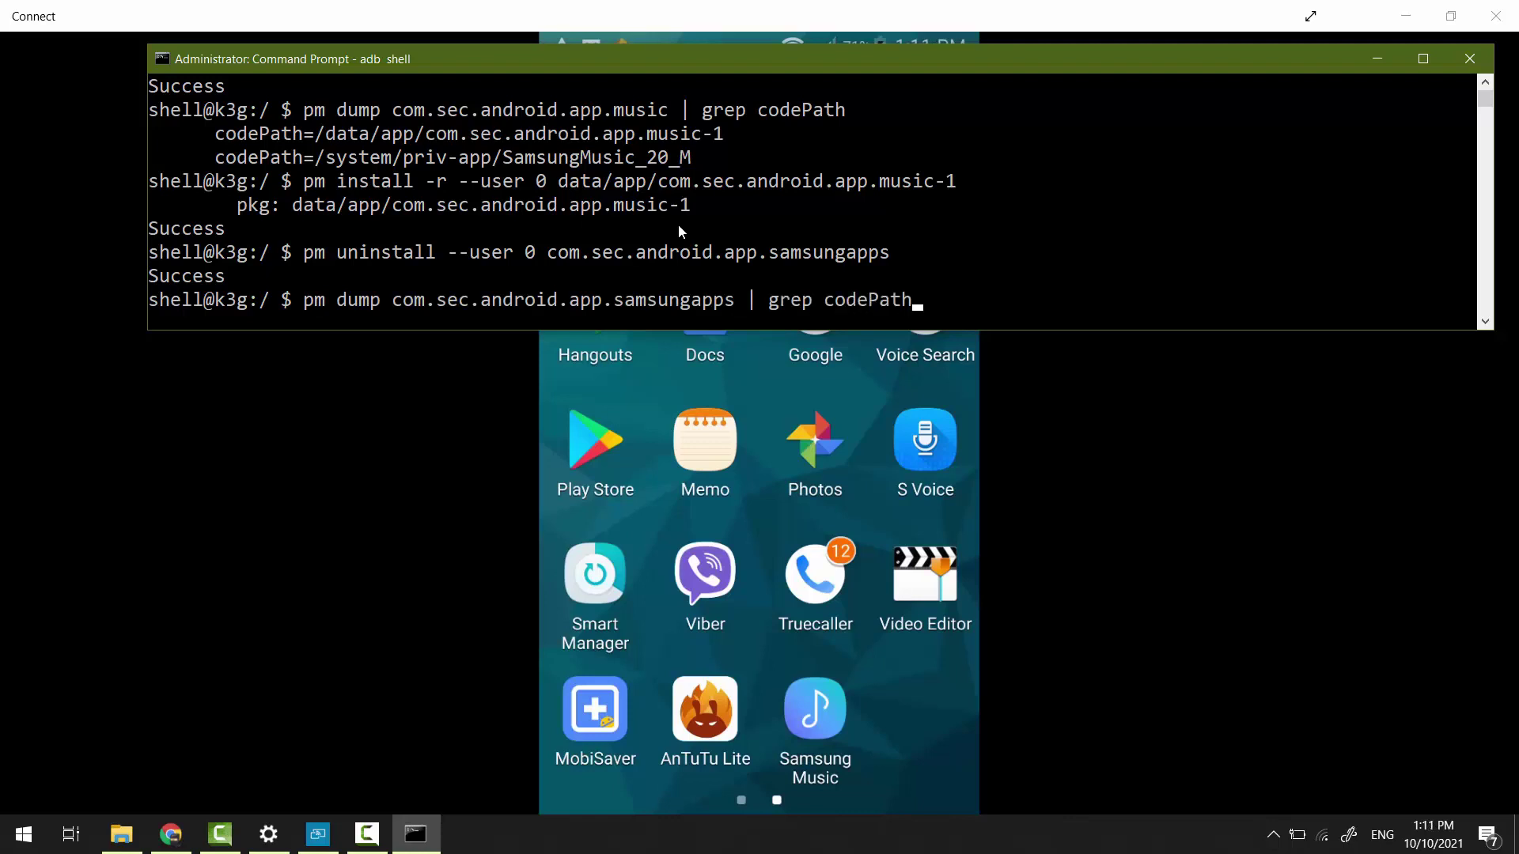
pyautogui.press('Return')
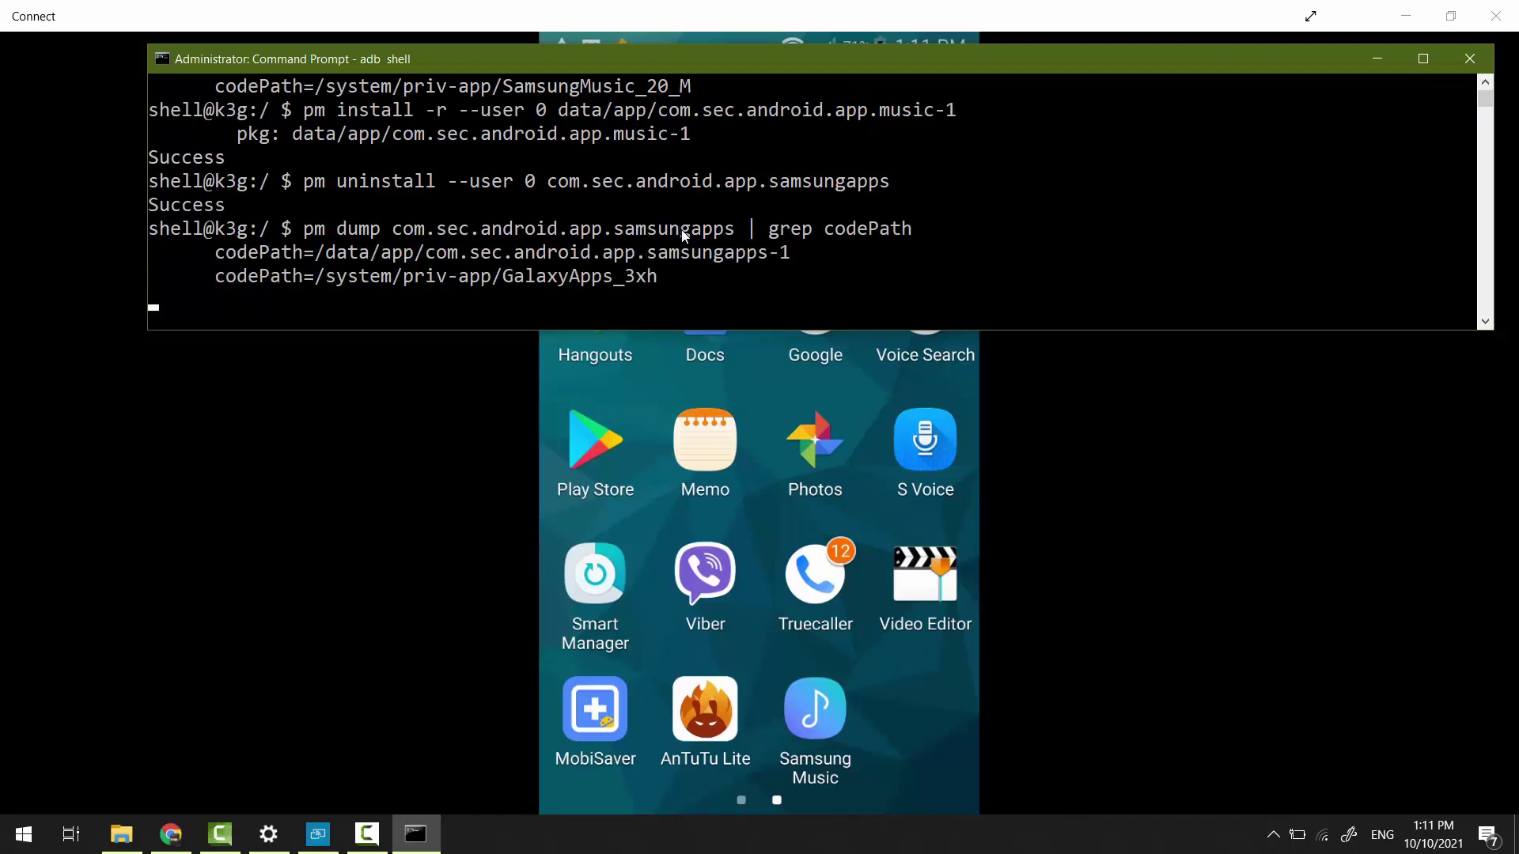
# Copy Galaxy Store's /data/app/com.sec.android.app.samsungapps-1 codePath via Edit > Copy.
pyautogui.moveTo(790, 251); pyautogui.dragTo(326, 257)
pyautogui.rightClick(507, 52)
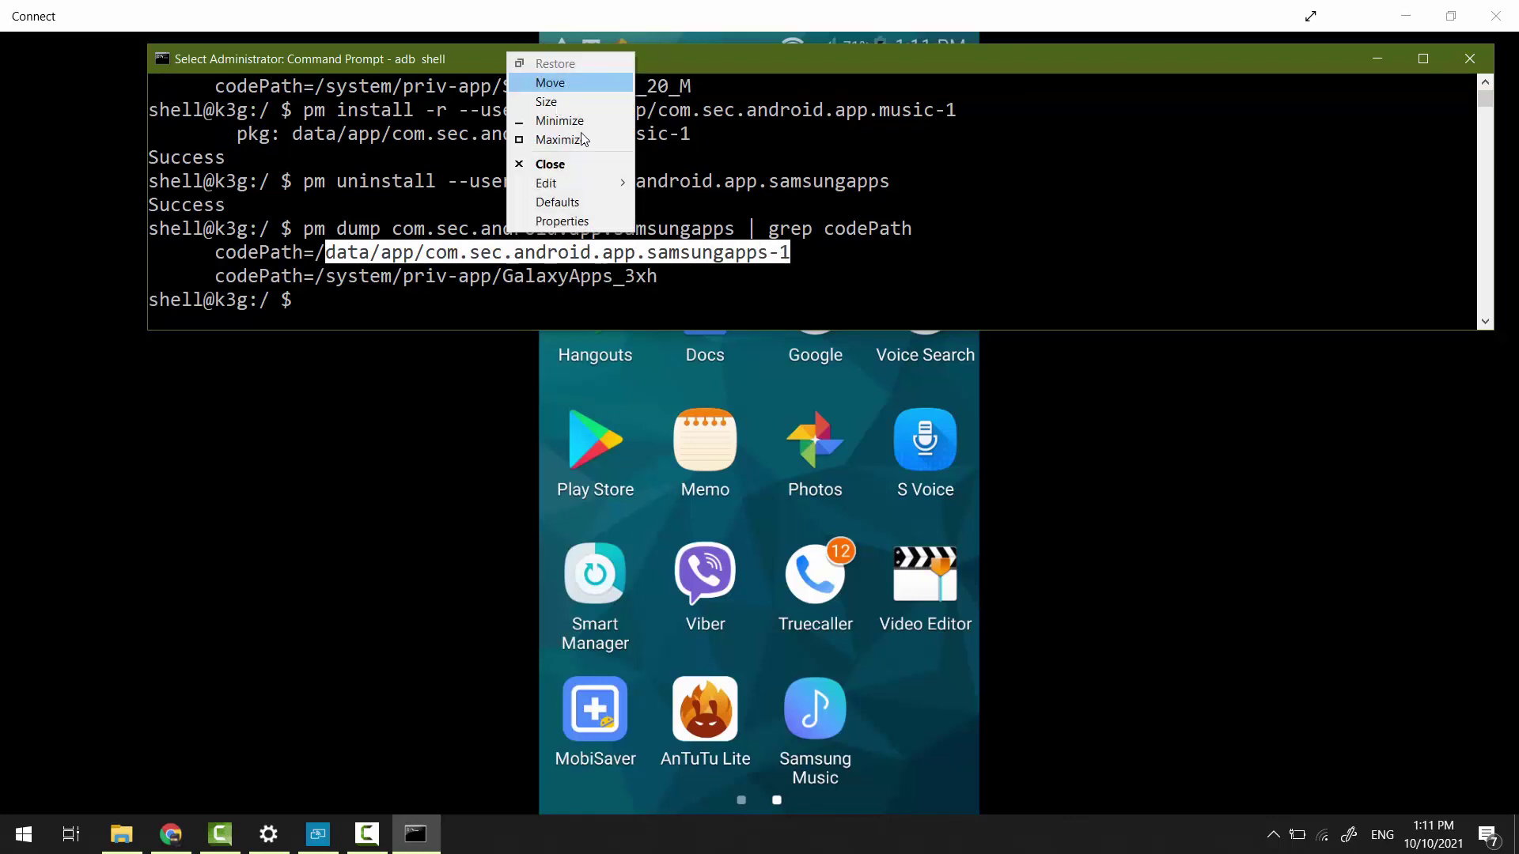
pyautogui.moveTo(598, 184)
pyautogui.click(671, 201)
# Write 'pm install -r --user 0' followed by the pasted data/app path, leaving it unrun.
pyautogui.write('pm install -r')
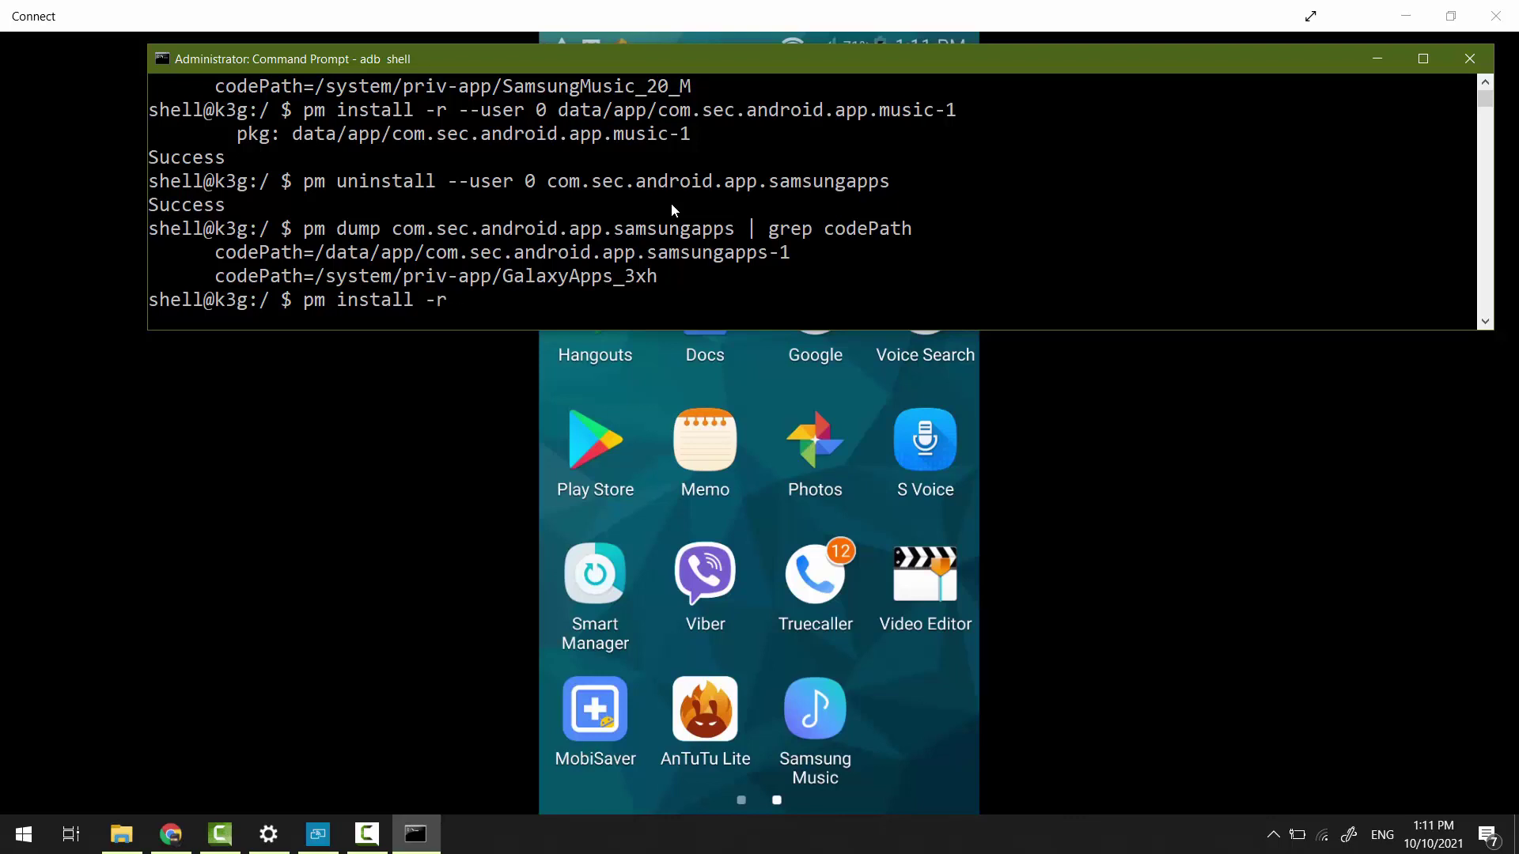
pyautogui.write(' --user 0')
pyautogui.hotkey('ctrl', 'v')
pyautogui.press('Left')
pyautogui.press('Left')
pyautogui.press('Left')
pyautogui.press('Left')
pyautogui.press('Left')
pyautogui.press('Left')
pyautogui.press('Left')
pyautogui.press('Left')
pyautogui.press('Left')
pyautogui.press('Left')
pyautogui.press('Left')
pyautogui.press('Left')
pyautogui.press('Left')
pyautogui.press('Left')
pyautogui.press('Left')
pyautogui.press('Left')
pyautogui.press('Left')
pyautogui.press('Left')
pyautogui.press('Left')
pyautogui.press('Left')
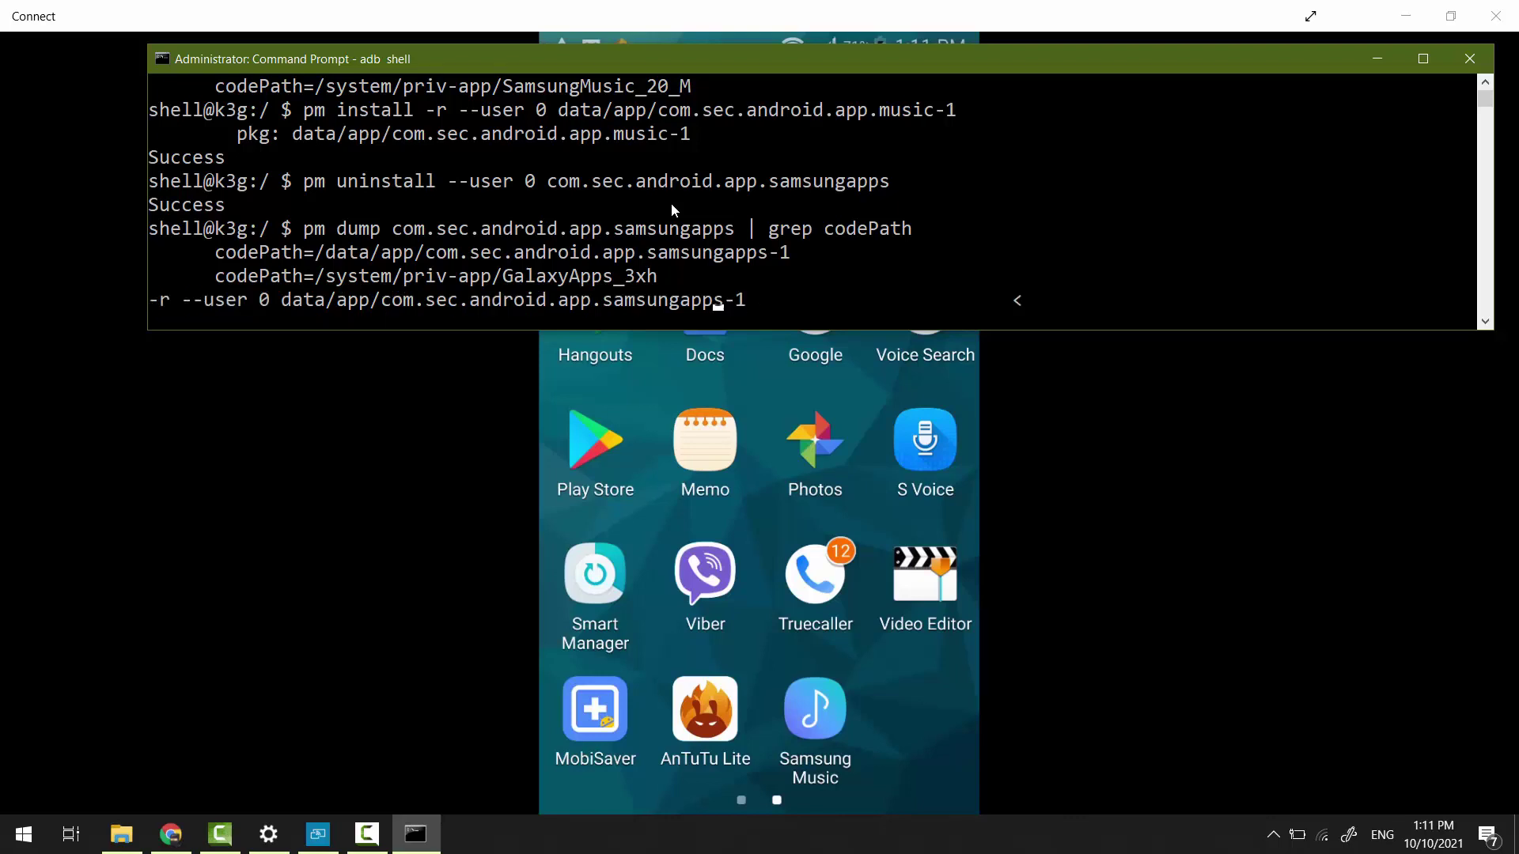
pyautogui.press('Left')
pyautogui.press('Left')
pyautogui.press('Left')
pyautogui.press('Left')
pyautogui.press('Left')
pyautogui.press('Left')
pyautogui.press('Left')
pyautogui.press('Left')
pyautogui.press('Left')
pyautogui.press('Left')
pyautogui.press('Left')
pyautogui.press('Left')
pyautogui.press('Left')
pyautogui.press('Left')
pyautogui.press('Left')
pyautogui.press('Left')
pyautogui.press('Left')
pyautogui.press('Left')
pyautogui.press('Left')
pyautogui.press('Left')
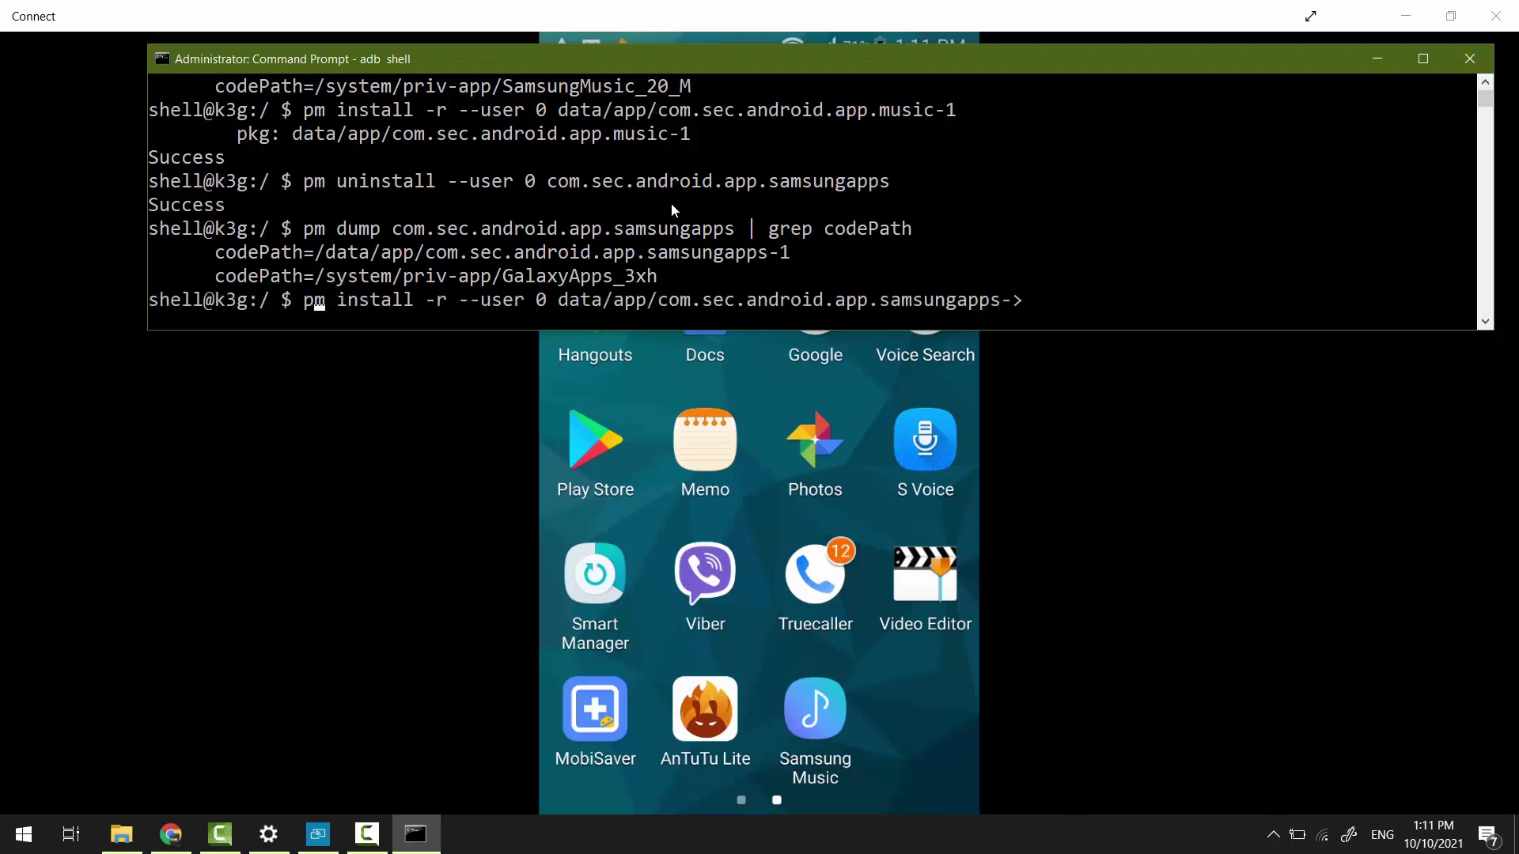